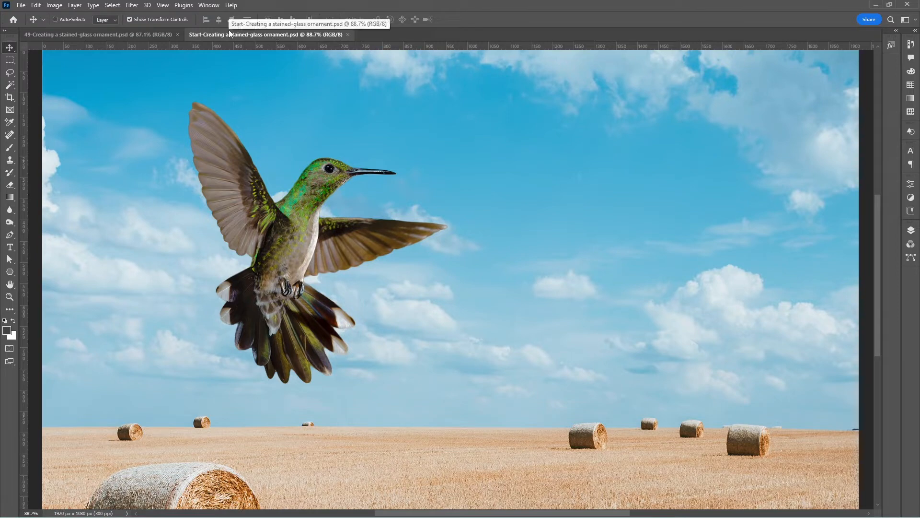
View the finished stained-glass ornament document for reference, and return to the starting document.
{"action": "left_click", "coordinate": [110, 33]}
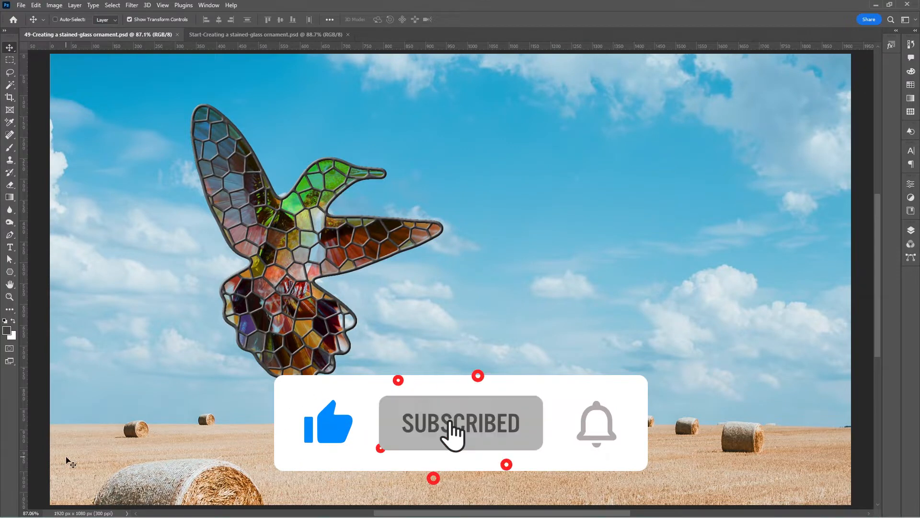
{"action": "left_click", "coordinate": [256, 35]}
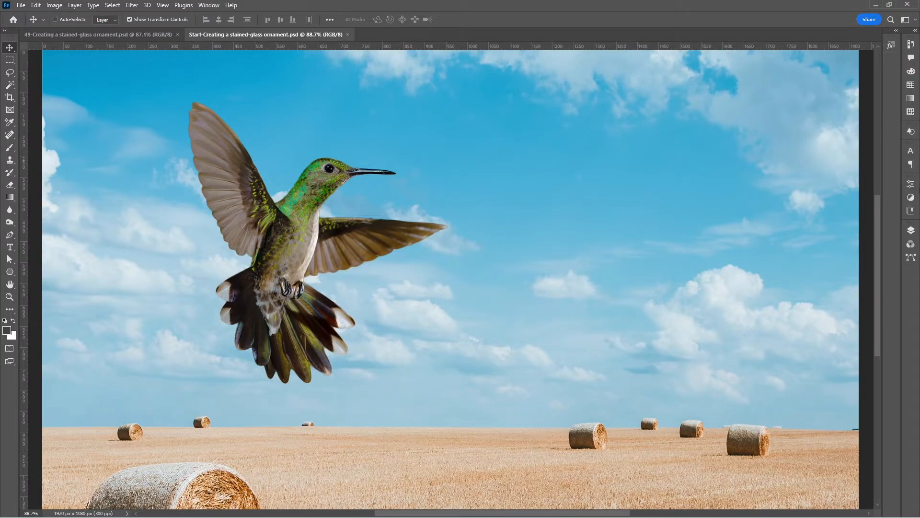
Convert the humming bird layer to a smart object, parking its layer mask on the background photo layer during the conversion and moving it back.
{"action": "left_click", "coordinate": [913, 232]}
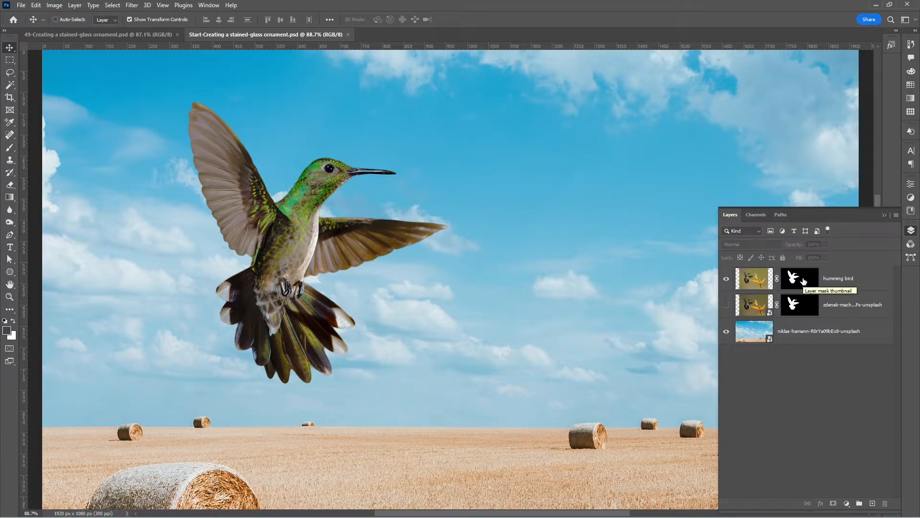
{"action": "left_click_drag", "start_coordinate": [802, 279], "coordinate": [804, 330]}
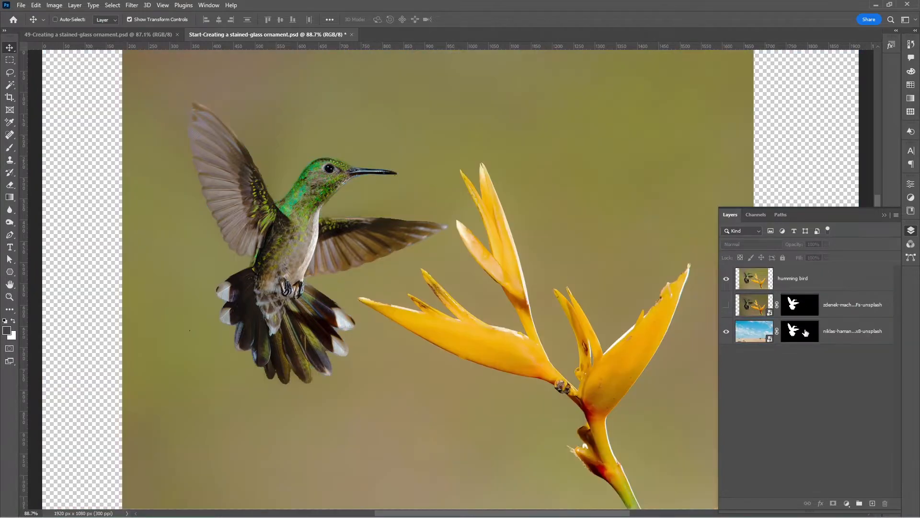
{"action": "left_click", "coordinate": [829, 284]}
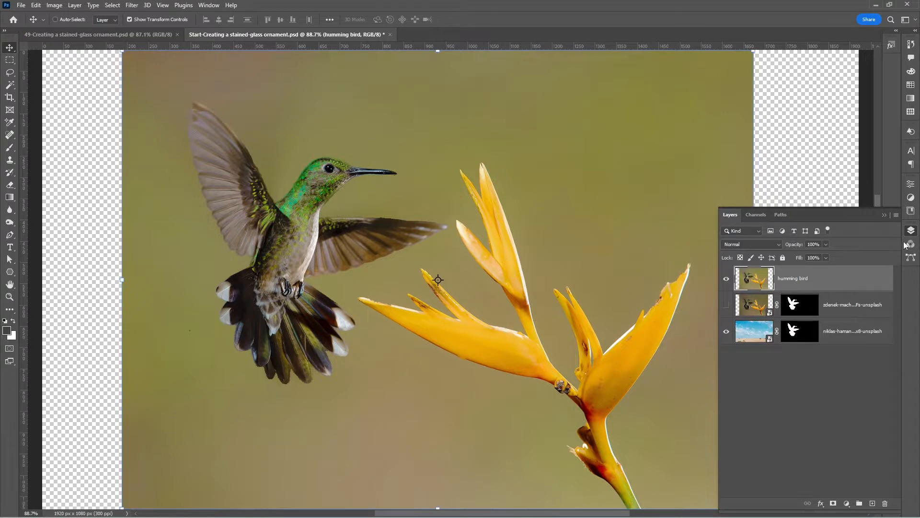
{"action": "left_click", "coordinate": [896, 214]}
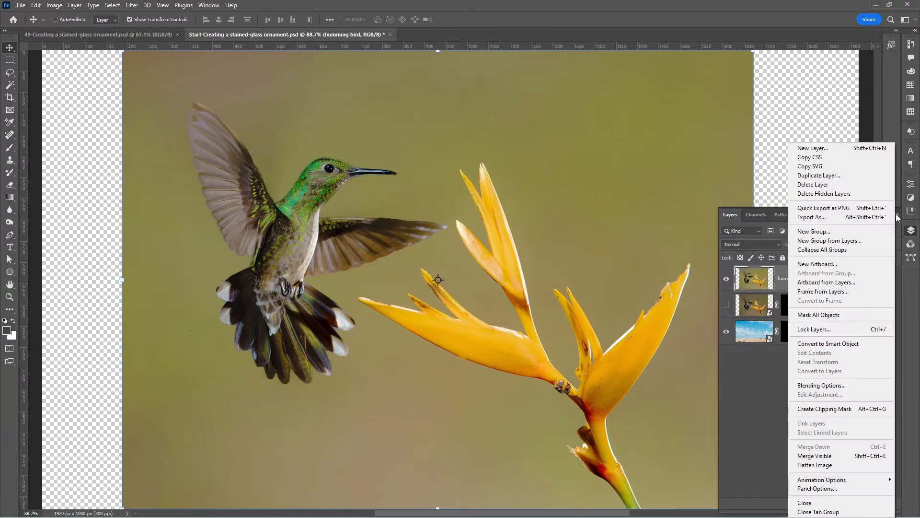
{"action": "left_click", "coordinate": [863, 344]}
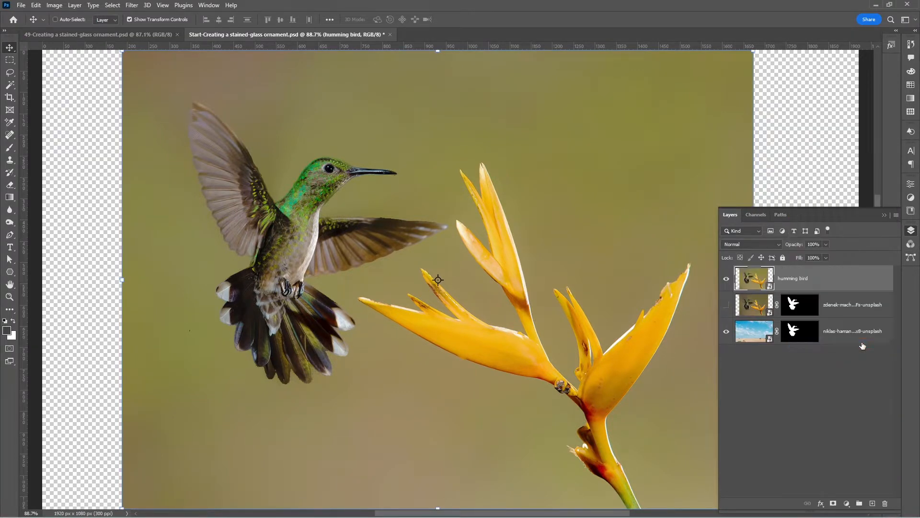
{"action": "left_click_drag", "start_coordinate": [803, 337], "coordinate": [807, 284]}
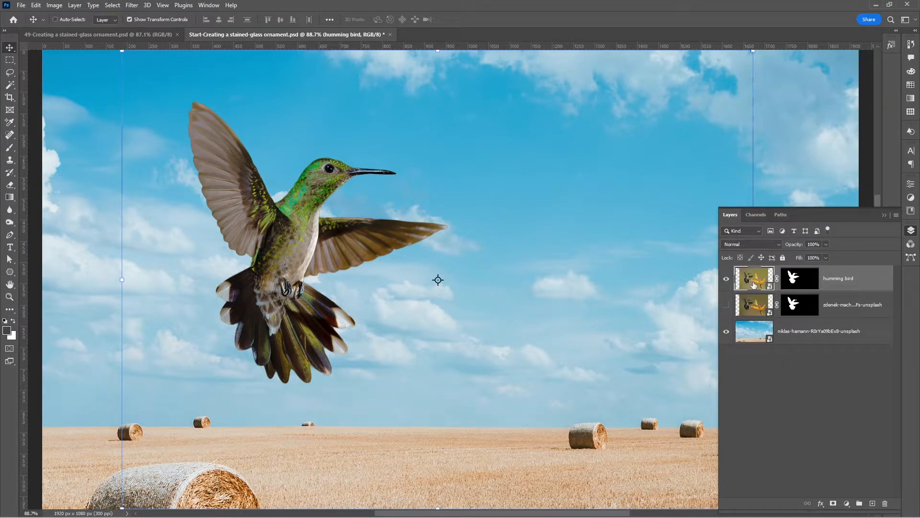
Apply the Stained Glass filter to the humming bird layer with cell size 15, border thickness 8 and light intensity 0.
{"action": "left_click", "coordinate": [132, 5]}
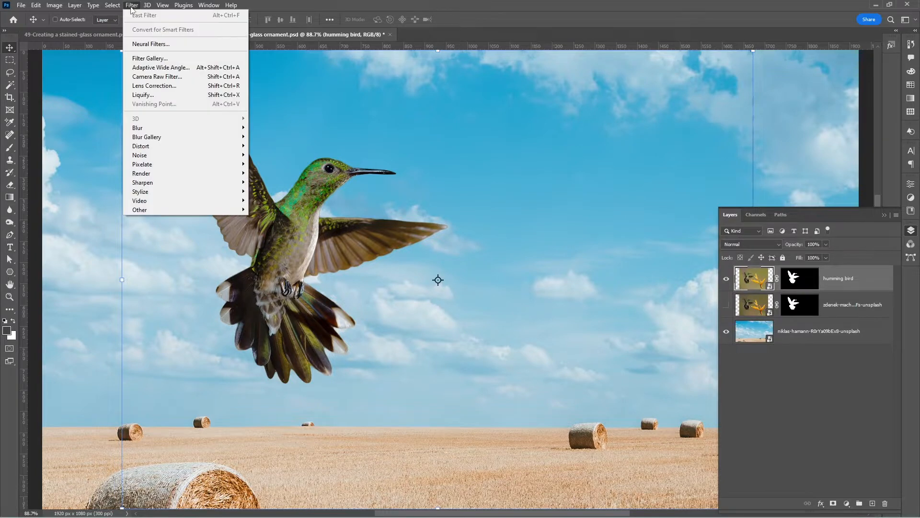
{"action": "left_click", "coordinate": [155, 58]}
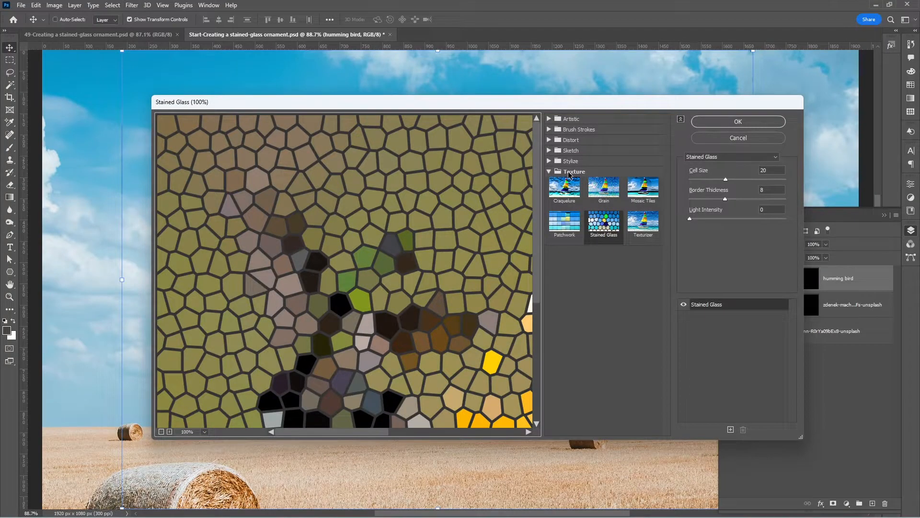
{"action": "left_click", "coordinate": [607, 217]}
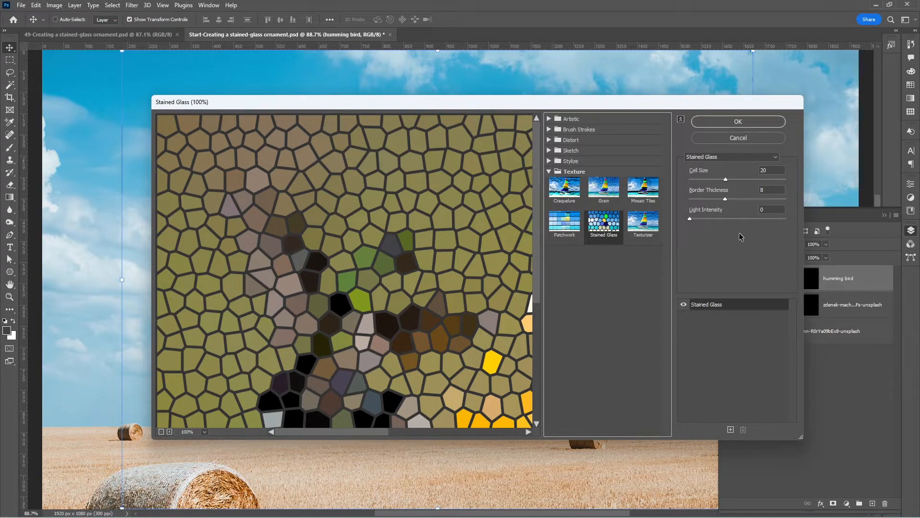
{"action": "scroll", "coordinate": [362, 275], "scroll_direction": "down", "scroll_amount": 5}
{"action": "scroll", "coordinate": [362, 274], "scroll_direction": "down", "scroll_amount": 1}
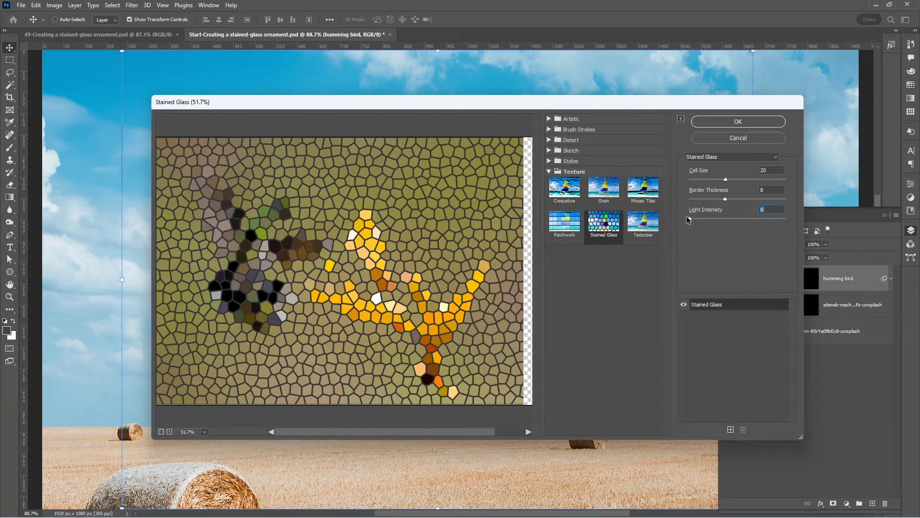
{"action": "left_click_drag", "start_coordinate": [689, 225], "coordinate": [715, 222]}
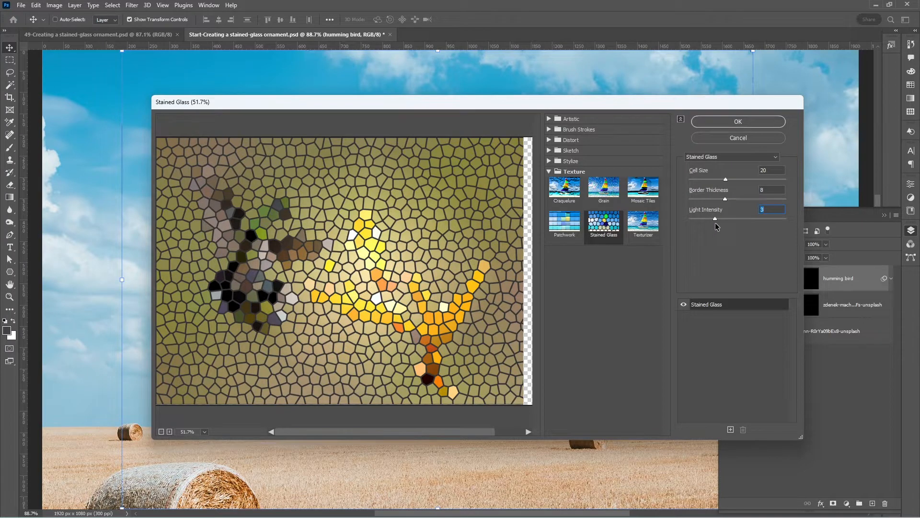
{"action": "left_click_drag", "start_coordinate": [715, 224], "coordinate": [671, 222]}
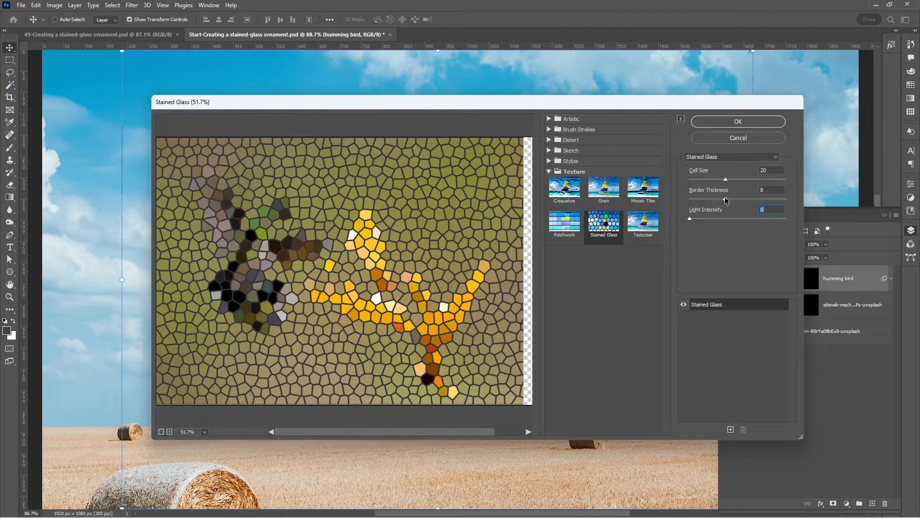
{"action": "left_click", "coordinate": [725, 199]}
{"action": "mouse_move", "coordinate": [726, 180]}
{"action": "left_mouse_down"}
{"action": "mouse_move", "coordinate": [734, 180]}
{"action": "mouse_move", "coordinate": [717, 180]}
{"action": "left_mouse_up"}
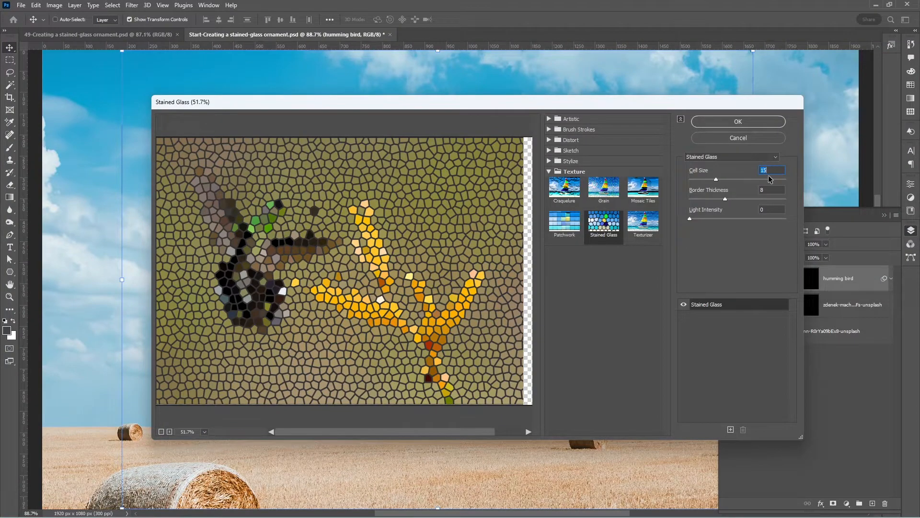
{"action": "left_click", "coordinate": [754, 124]}
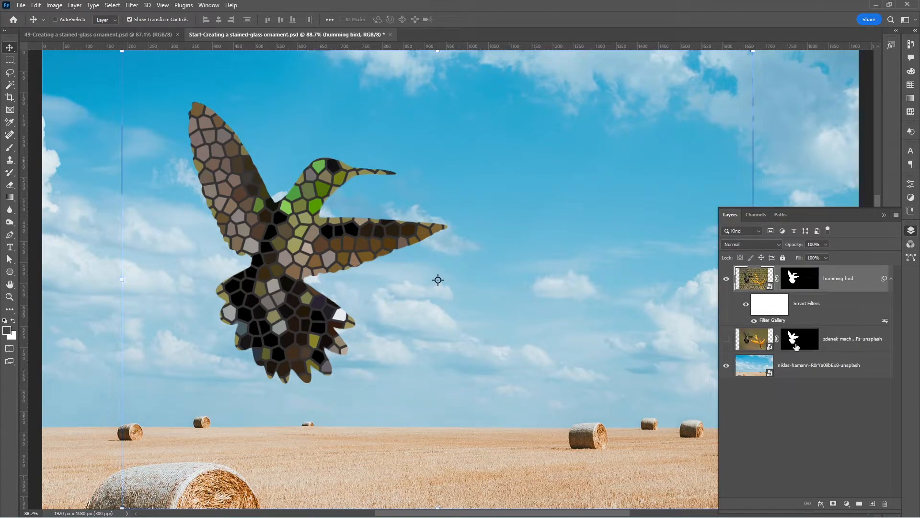
Set the humming bird layer's blend mode to Multiply and reset the foreground and background colors to their defaults.
{"action": "left_click", "coordinate": [778, 244]}
{"action": "left_click", "coordinate": [754, 283]}
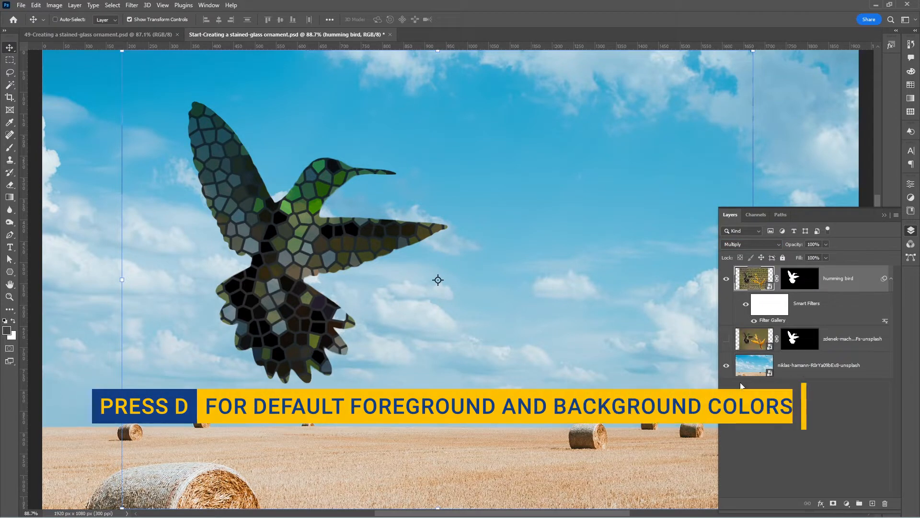
{"action": "key", "text": "d"}
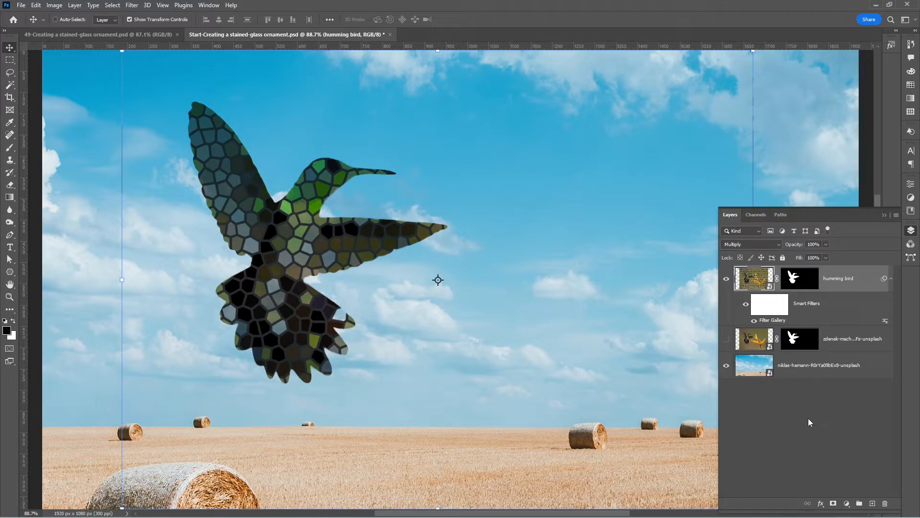
Add a black Stroke layer style positioned outside the humming bird's edge.
{"action": "left_click", "coordinate": [821, 504]}
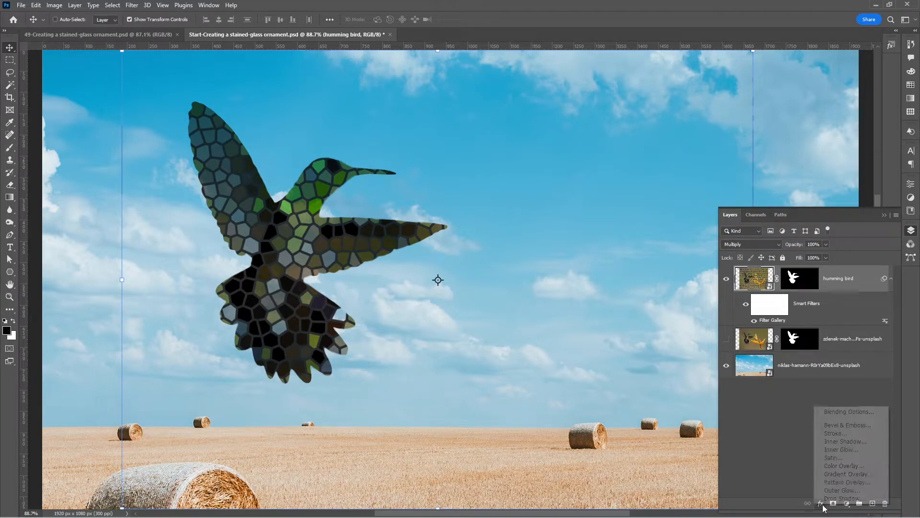
{"action": "left_click", "coordinate": [850, 434]}
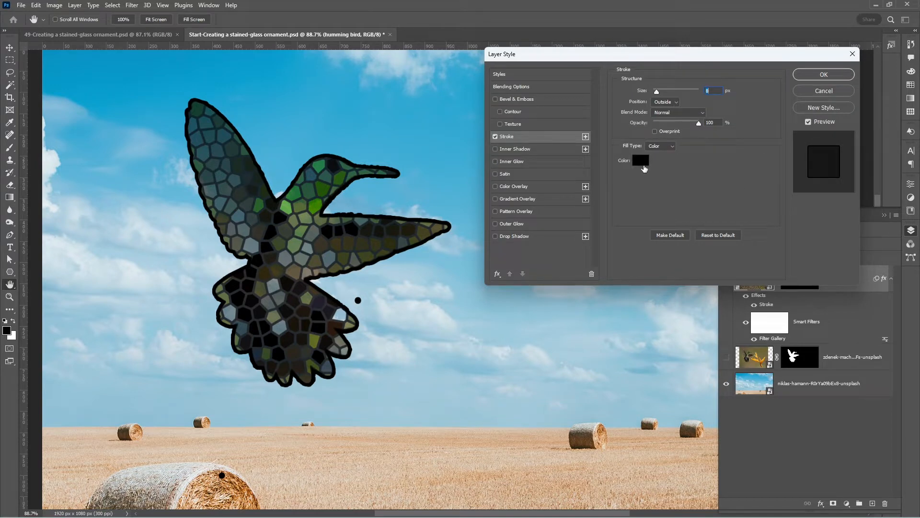
{"action": "left_click", "coordinate": [824, 75]}
Smooth the jagged edges of the humming bird's layer mask in Select and Mask with Smooth 100 and Contrast 100%.
{"action": "scroll", "coordinate": [330, 168], "scroll_direction": "up", "scroll_amount": 3}
{"action": "scroll", "coordinate": [331, 168], "scroll_direction": "up", "scroll_amount": 2}
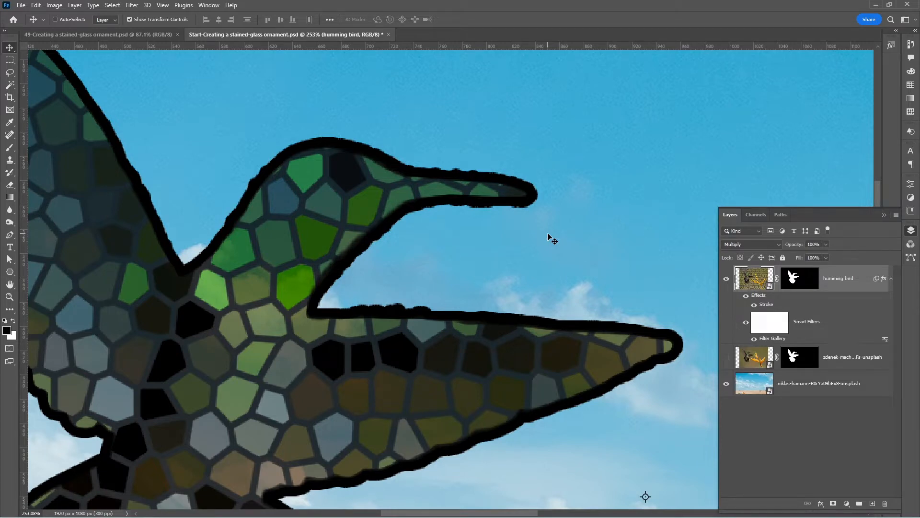
{"action": "left_click", "coordinate": [809, 279]}
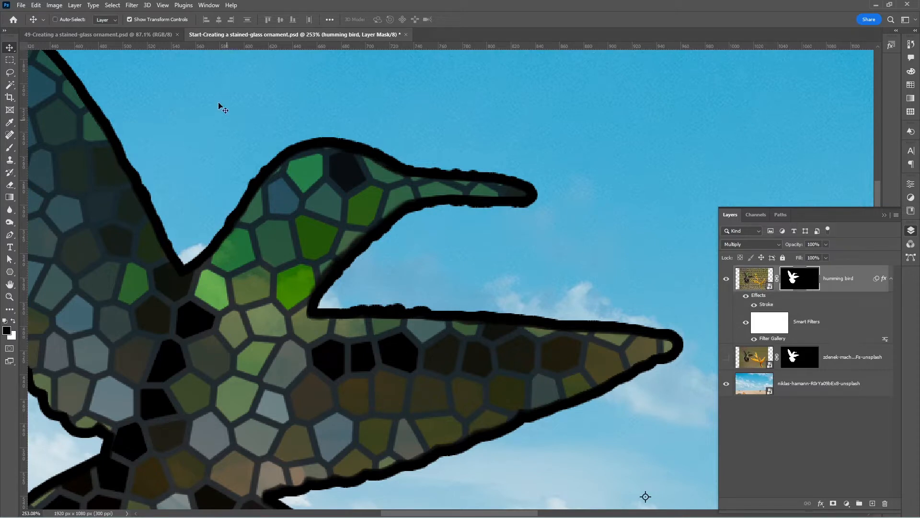
{"action": "left_click", "coordinate": [112, 6]}
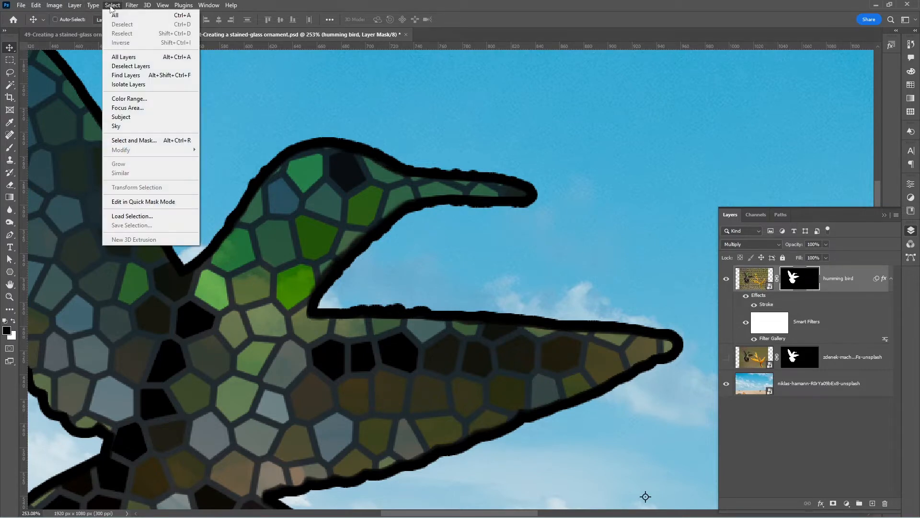
{"action": "left_click", "coordinate": [151, 141]}
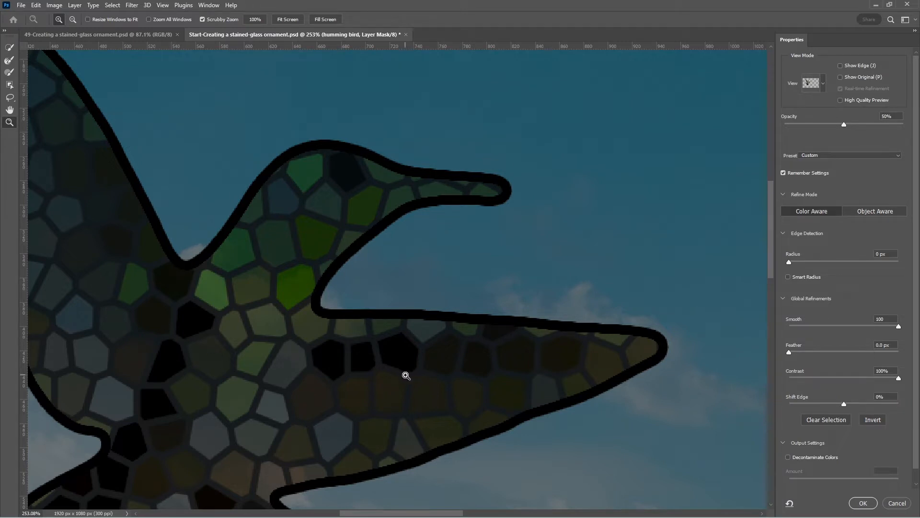
{"action": "left_click", "coordinate": [862, 504]}
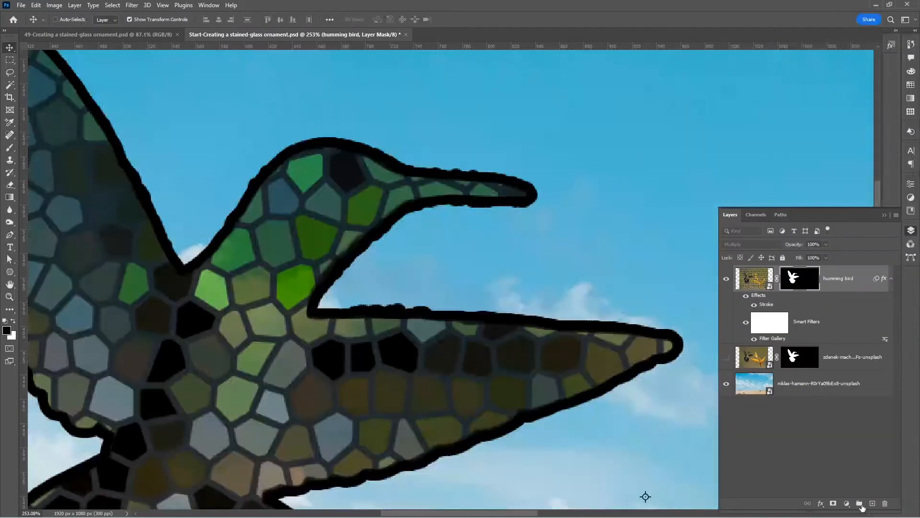
Add a layer named "white" directly above the sky and field background photo and fill it with white.
{"action": "scroll", "coordinate": [469, 284], "scroll_direction": "down", "scroll_amount": 10}
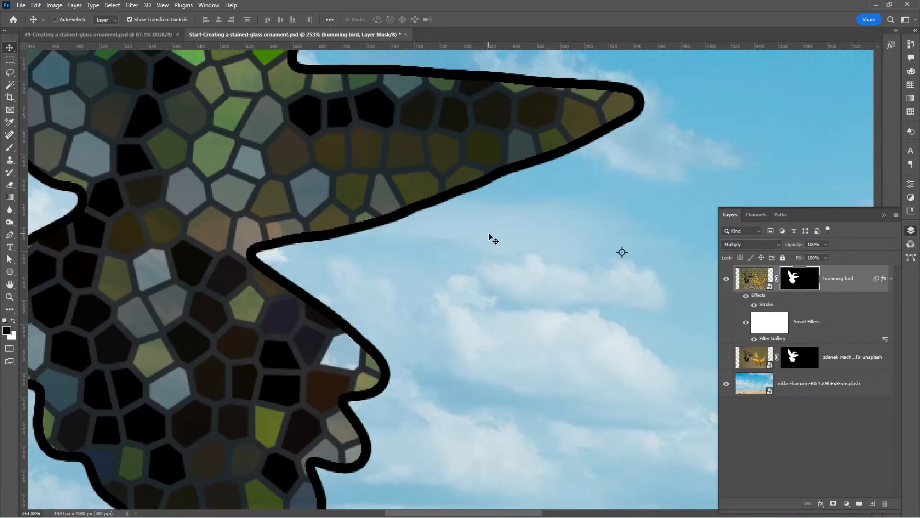
{"action": "scroll", "coordinate": [489, 235], "scroll_direction": "down", "scroll_amount": 11}
{"action": "left_click_drag", "start_coordinate": [502, 182], "coordinate": [396, 222]}
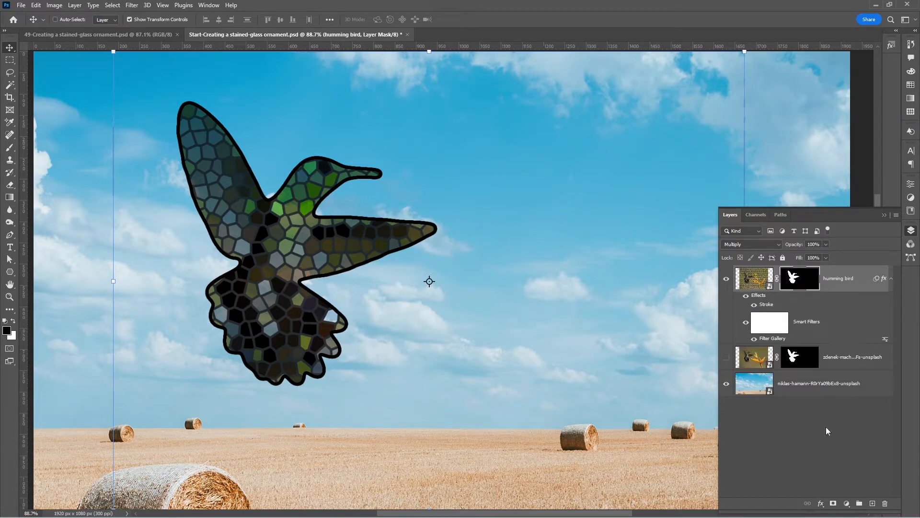
{"action": "left_click", "coordinate": [830, 390]}
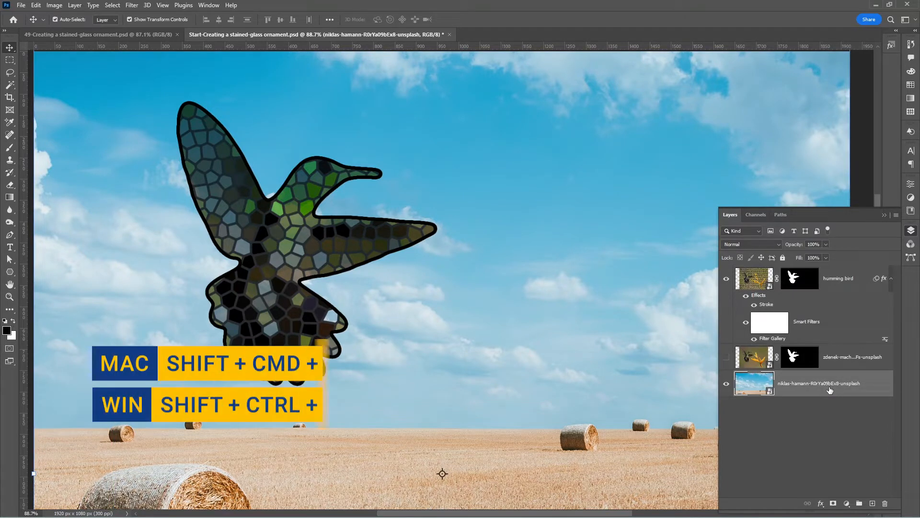
{"action": "key", "text": "ctrl+shift+n"}
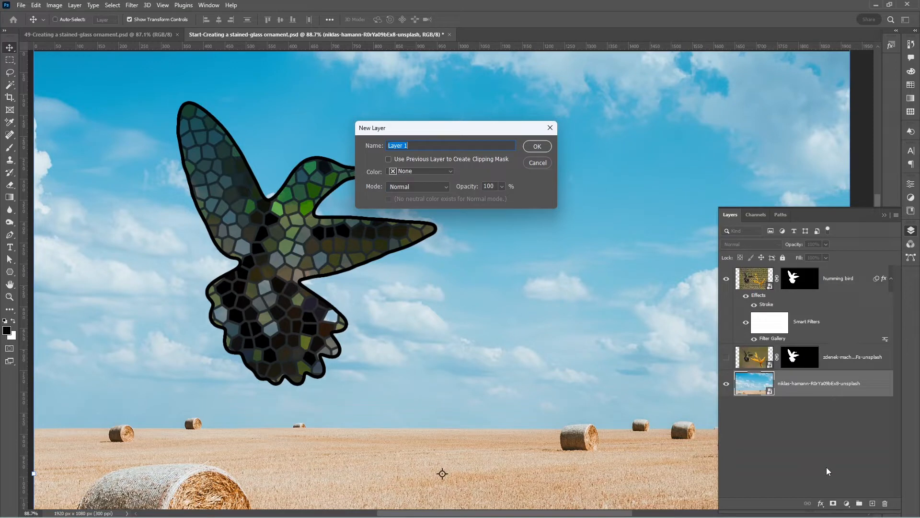
{"action": "type", "text": "white"}
{"action": "left_click", "coordinate": [537, 147]}
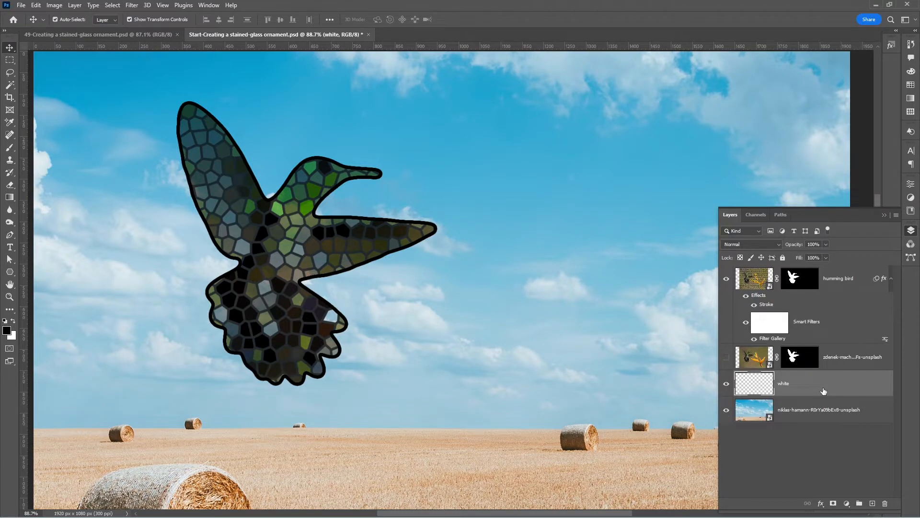
{"action": "key", "text": "ctrl+BackSpace"}
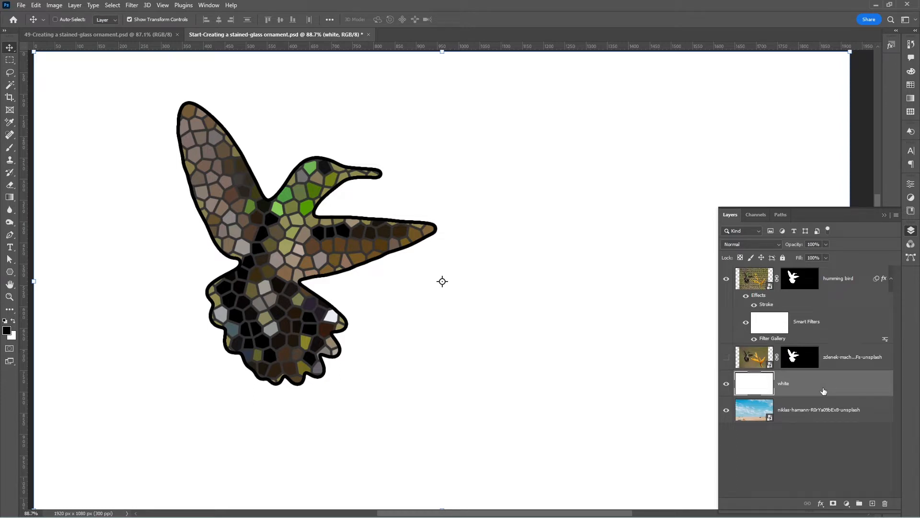
Open the humming bird smart object's contents, fill its layer with the white background color and save the file.
{"action": "double_click", "coordinate": [751, 279]}
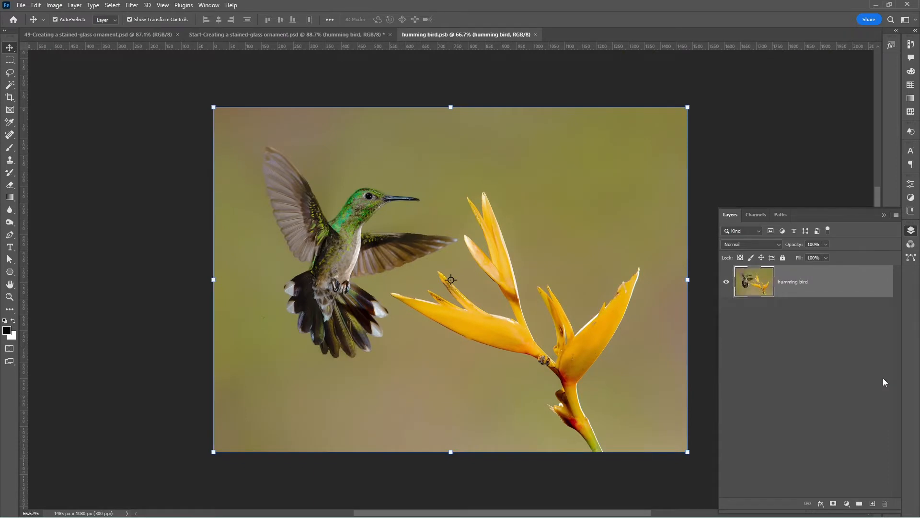
{"action": "key", "text": "ctrl+BackSpace"}
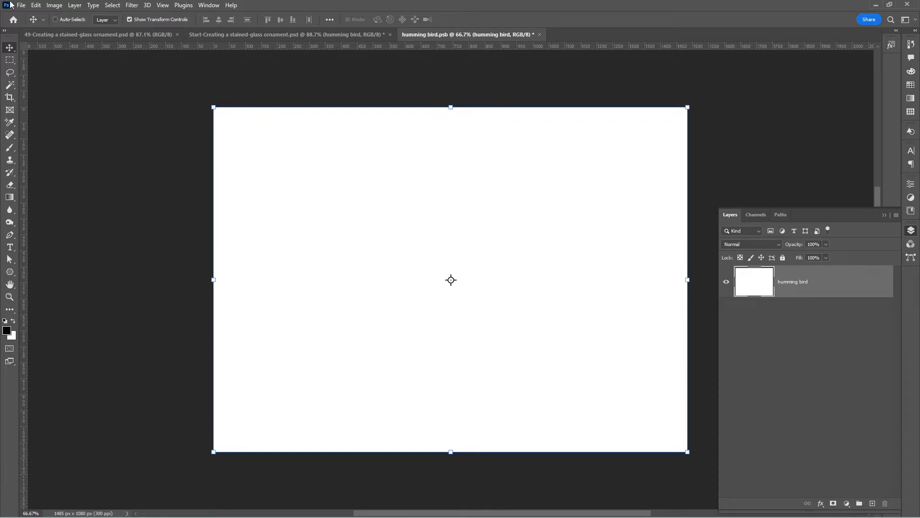
{"action": "left_click", "coordinate": [22, 5]}
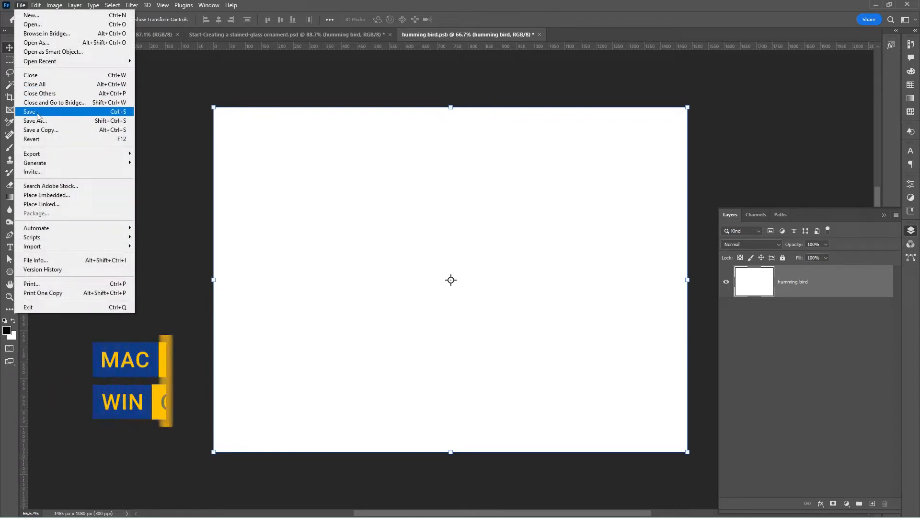
{"action": "left_click", "coordinate": [37, 115]}
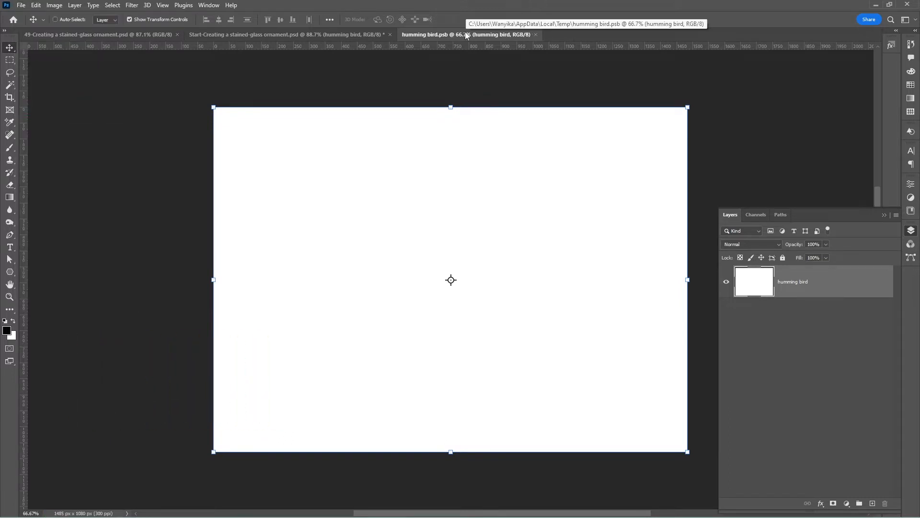
In the main ornament document, load the composite RGB channel's luminosity as a selection and invert it to select the dark lines.
{"action": "left_click", "coordinate": [254, 34]}
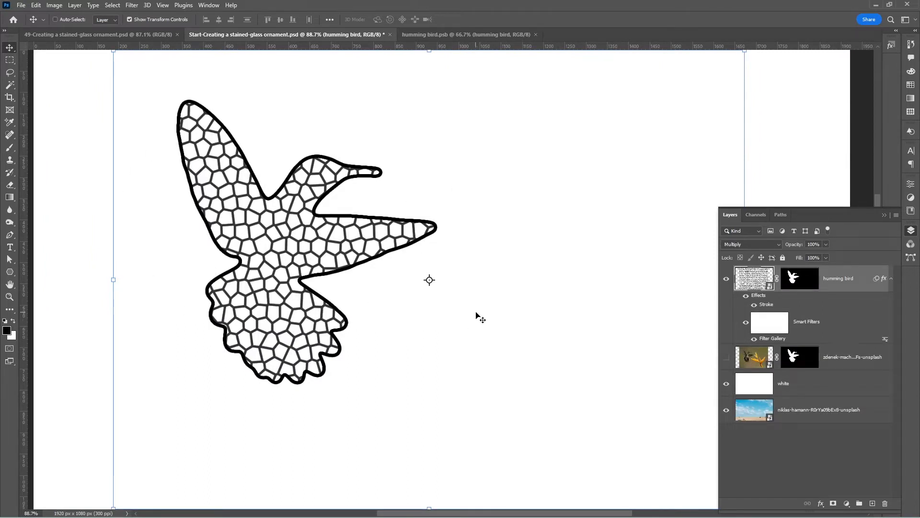
{"action": "left_click", "coordinate": [757, 214]}
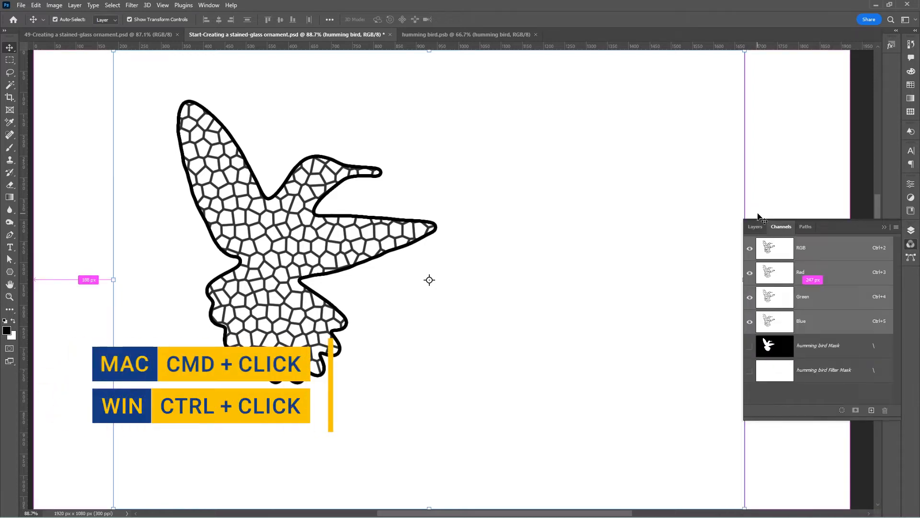
{"action": "left_click", "coordinate": [777, 253], "text": "ctrl"}
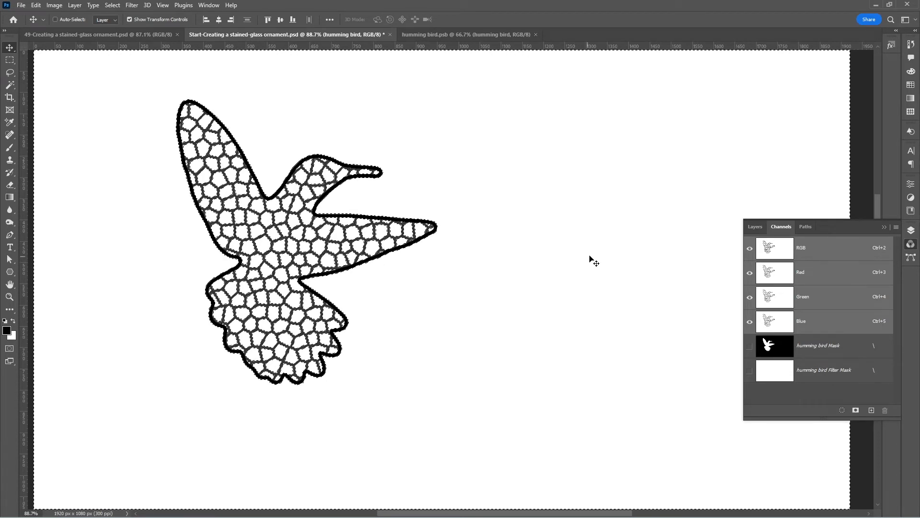
{"action": "left_click", "coordinate": [113, 5]}
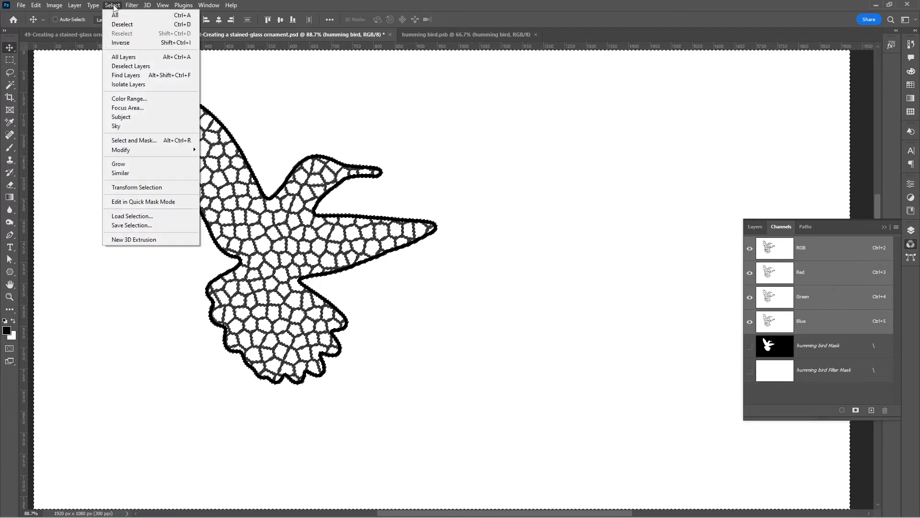
{"action": "left_click", "coordinate": [132, 43]}
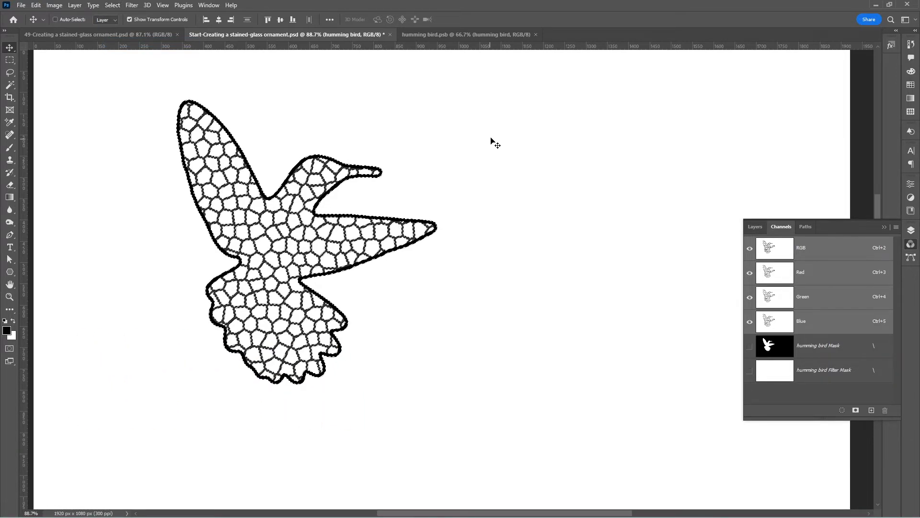
Add a new layer named "bevel" directly above the humming bird layer.
{"action": "left_click", "coordinate": [911, 231]}
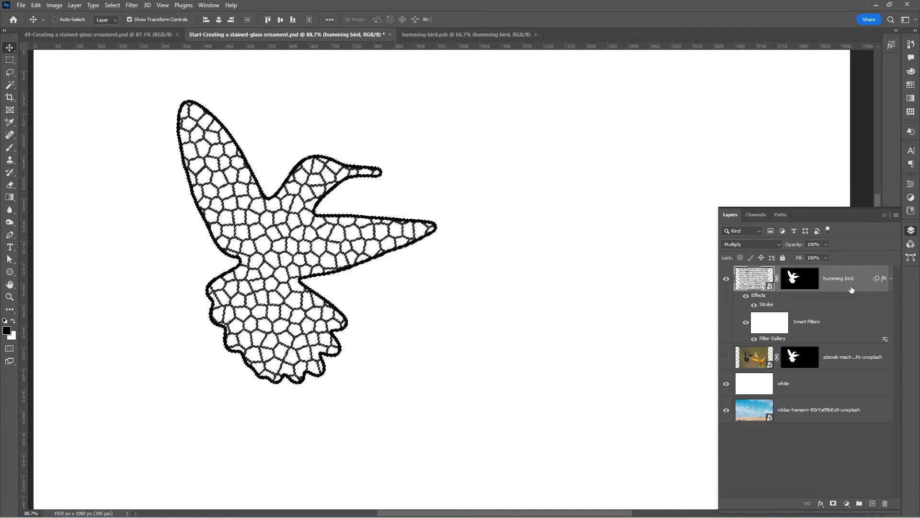
{"action": "key", "text": "ctrl+shift+n"}
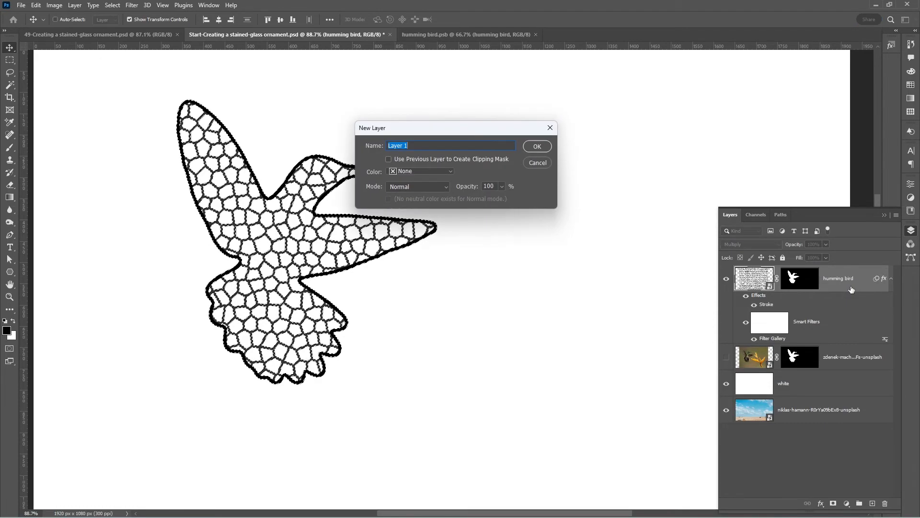
{"action": "type", "text": "be"}
{"action": "left_click", "coordinate": [538, 147]}
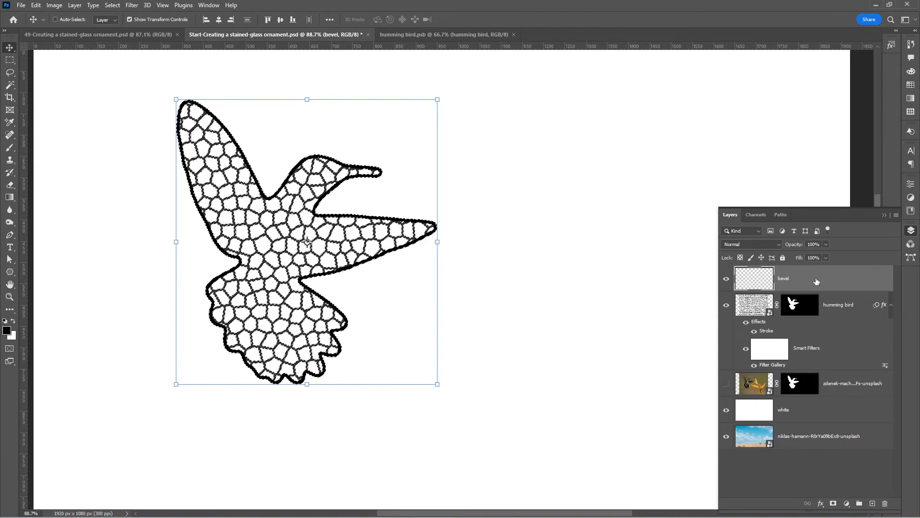
Fill the selected lines on the bevel layer with a dark gray of 25% brightness and hide the white layer.
{"action": "left_click", "coordinate": [911, 71]}
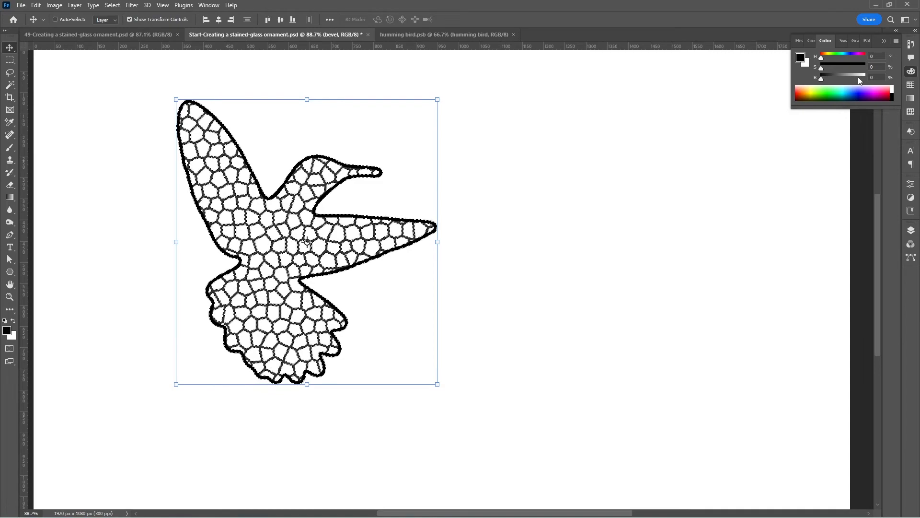
{"action": "left_click", "coordinate": [896, 41]}
{"action": "left_click", "coordinate": [884, 94]}
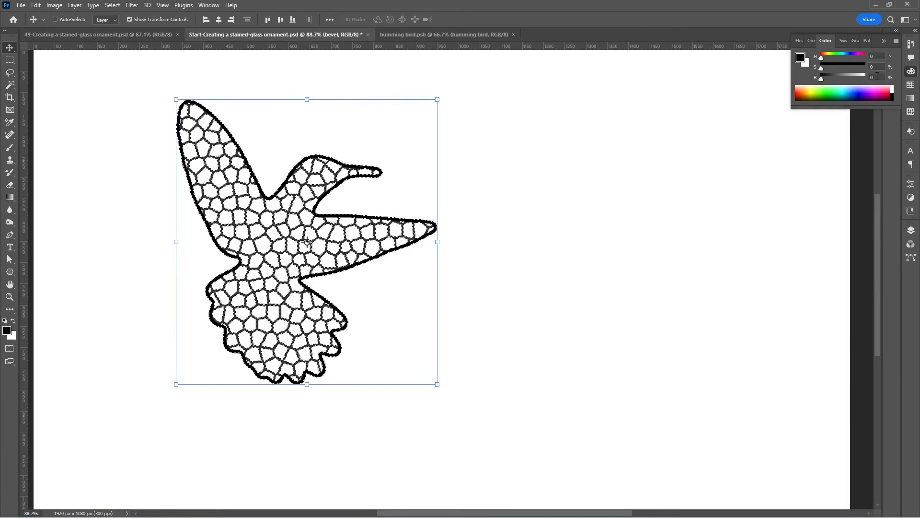
{"action": "type", "text": "25"}
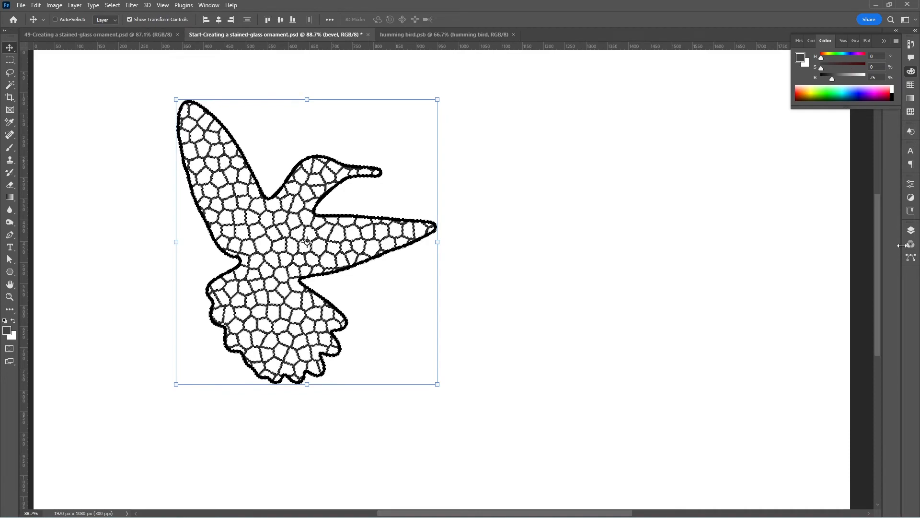
{"action": "left_click", "coordinate": [912, 231]}
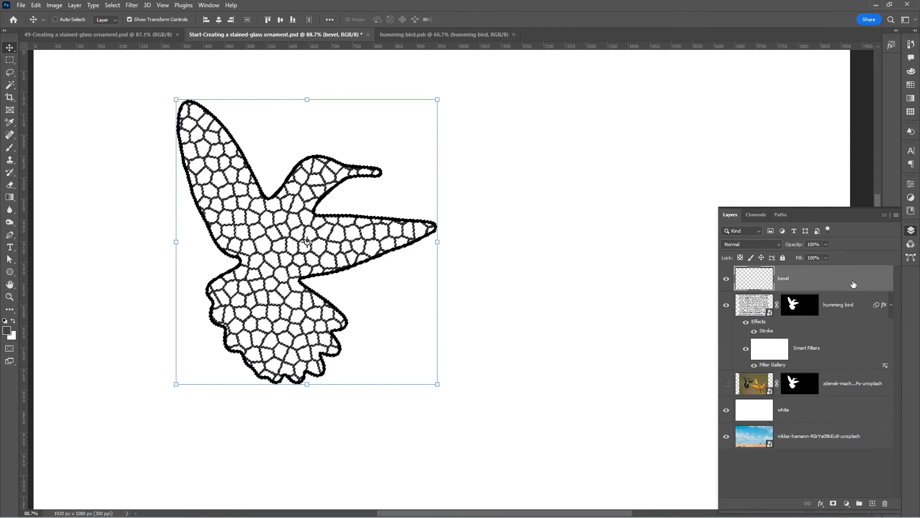
{"action": "key", "text": "alt+BackSpace"}
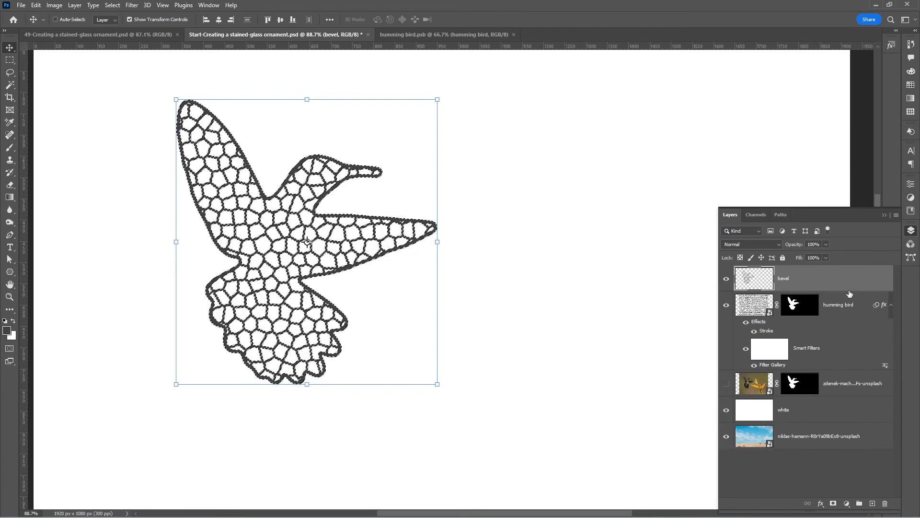
{"action": "left_click", "coordinate": [727, 411]}
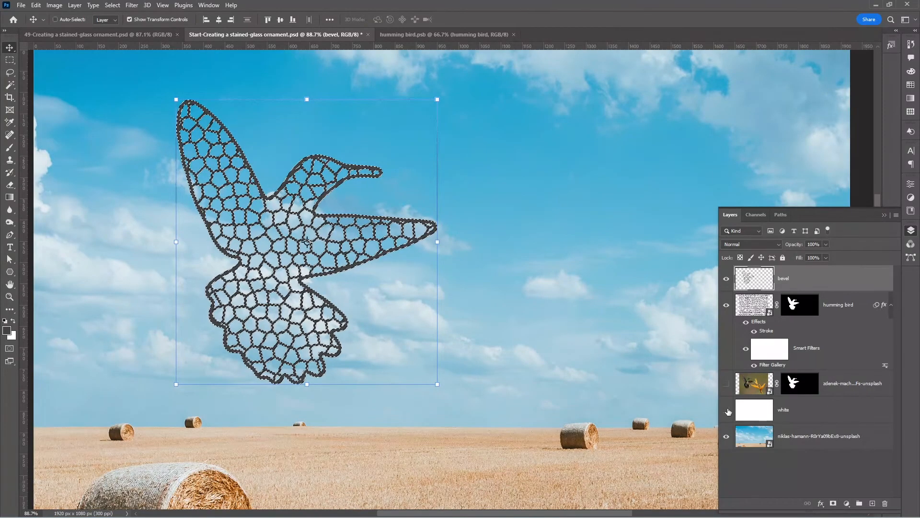
Revert humming bird.psb to its Open history state and close the file, saving the changes.
{"action": "left_click", "coordinate": [437, 37]}
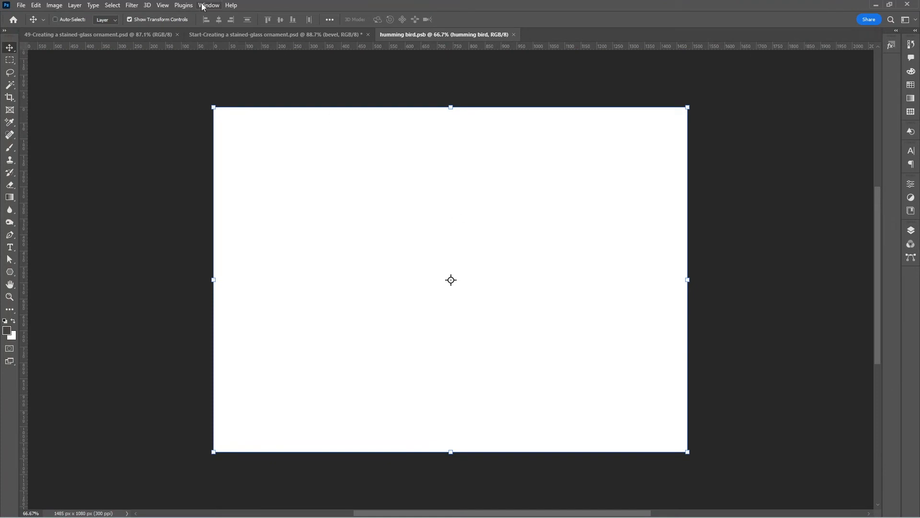
{"action": "left_click", "coordinate": [207, 6]}
{"action": "left_click", "coordinate": [237, 199]}
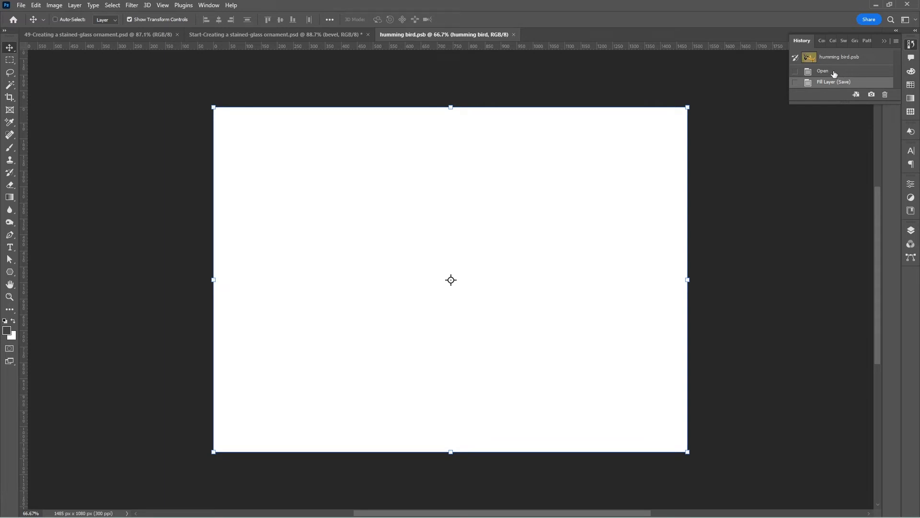
{"action": "left_click", "coordinate": [834, 73]}
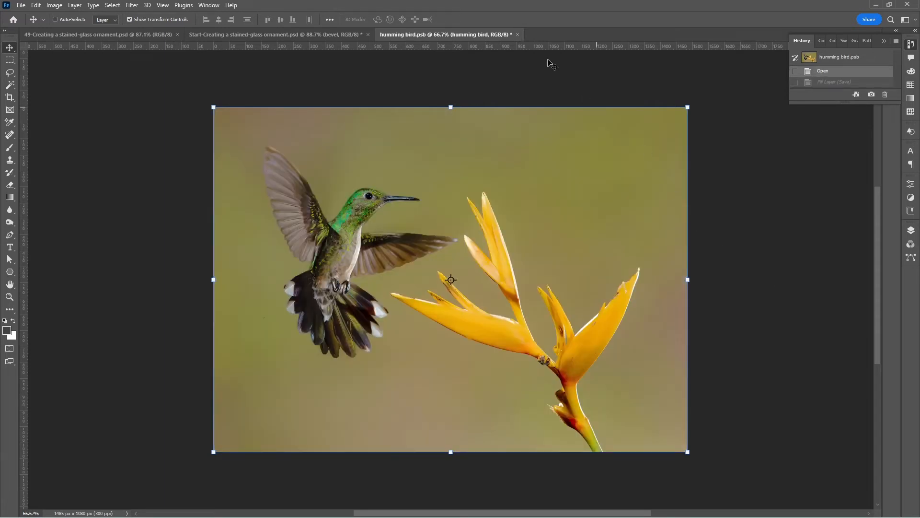
{"action": "left_click", "coordinate": [518, 35]}
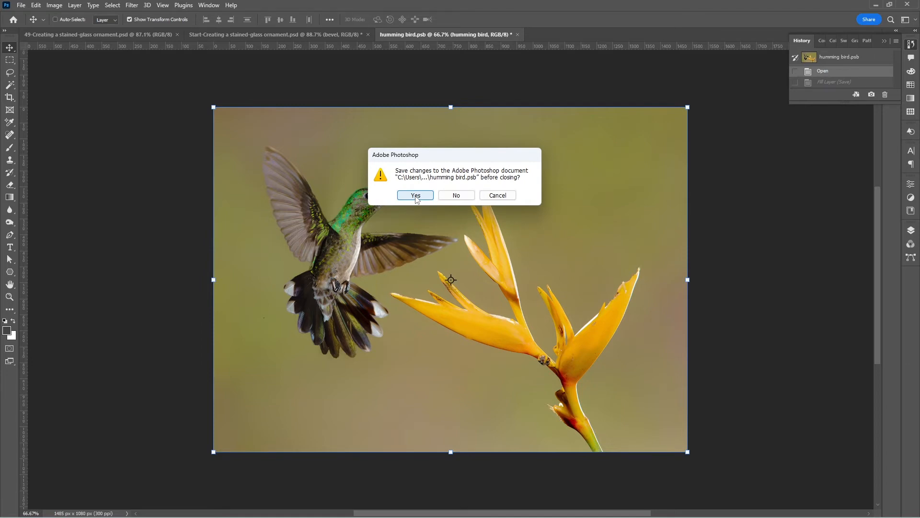
{"action": "left_click", "coordinate": [416, 195]}
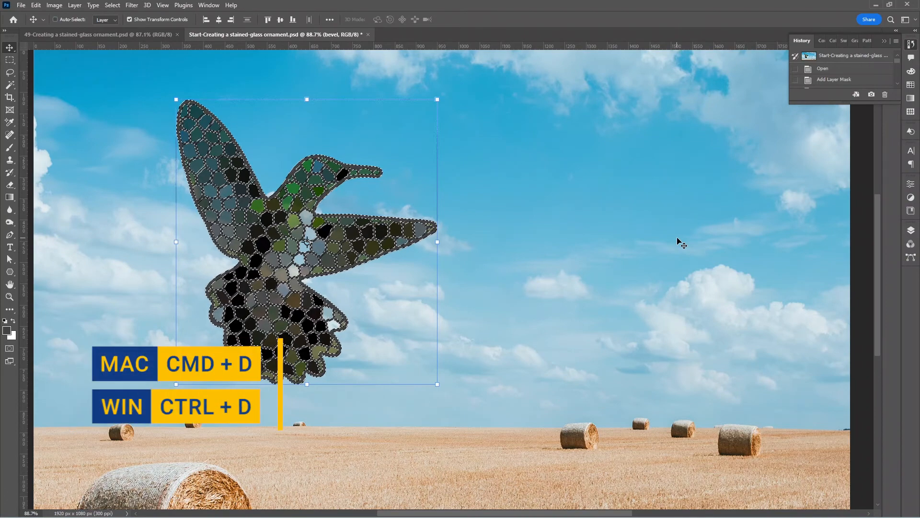
Clear the selection and add a Bevel & Emboss style to the bevel layer with the shading angle set to 135°.
{"action": "key", "text": "ctrl"}
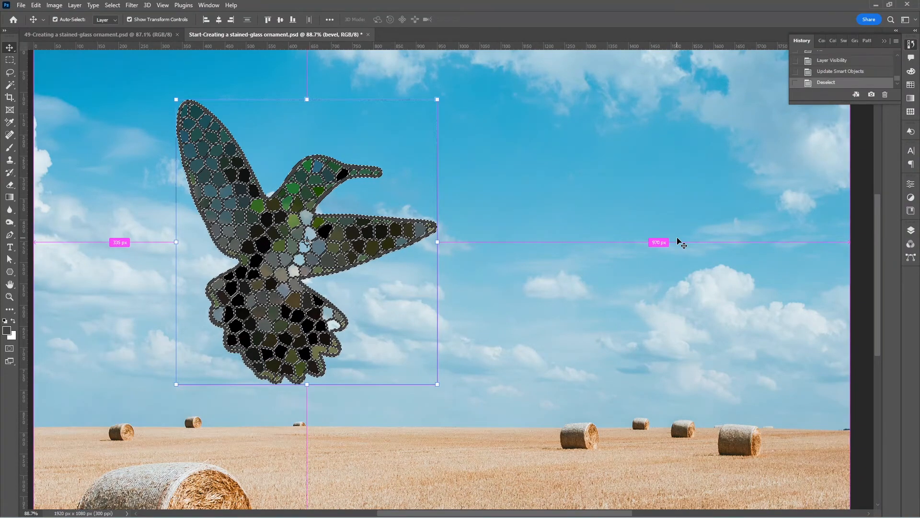
{"action": "key", "text": "ctrl+d"}
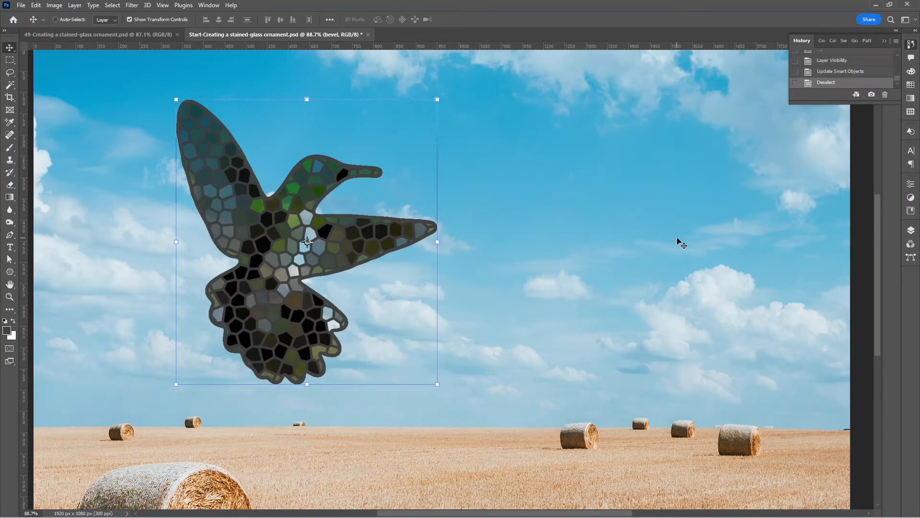
{"action": "left_click", "coordinate": [911, 230]}
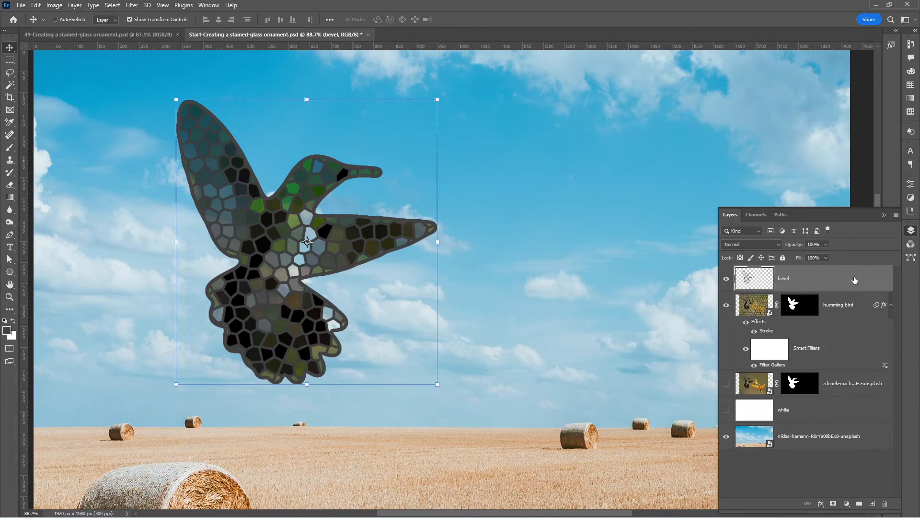
{"action": "left_click", "coordinate": [820, 504]}
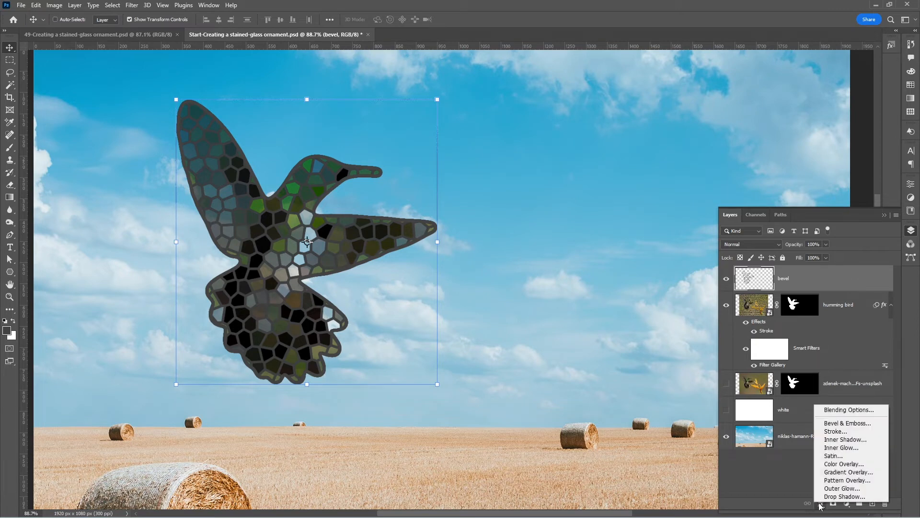
{"action": "left_click", "coordinate": [871, 427]}
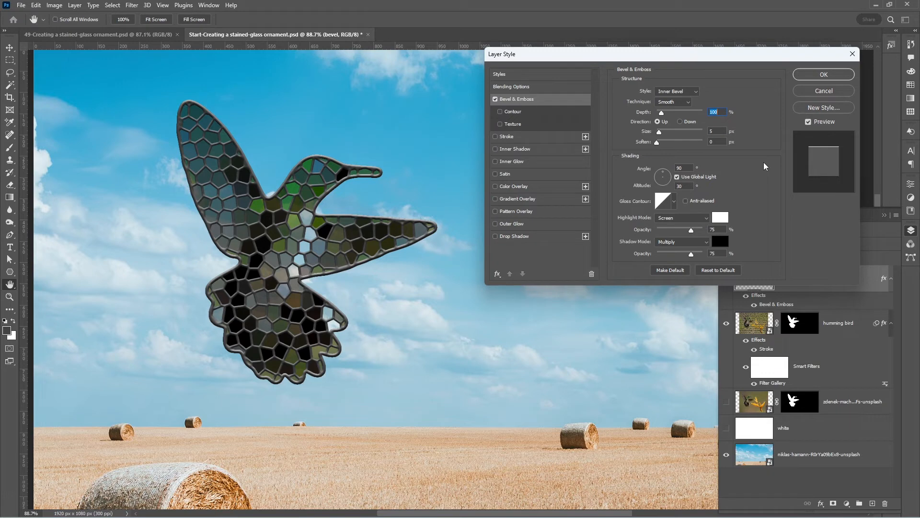
{"action": "left_click_drag", "start_coordinate": [686, 168], "coordinate": [662, 164]}
{"action": "type", "text": "135"}
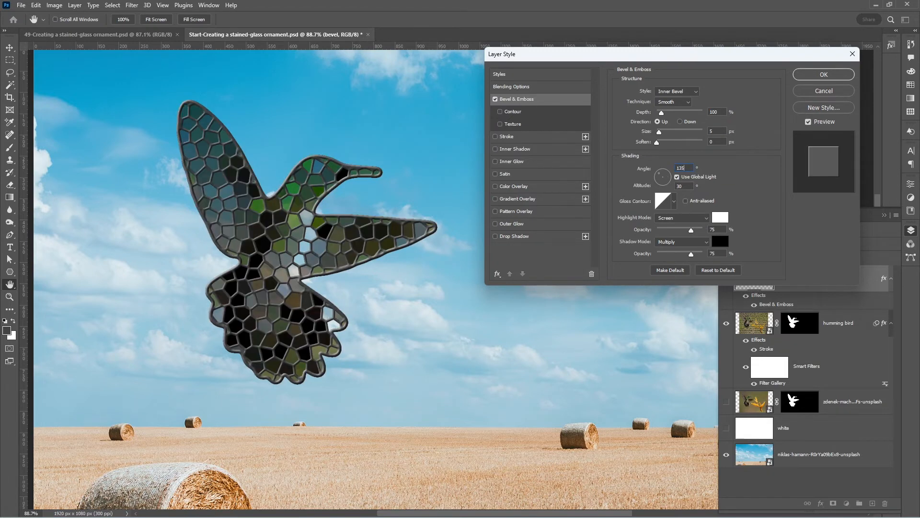
{"action": "left_click", "coordinate": [824, 74]}
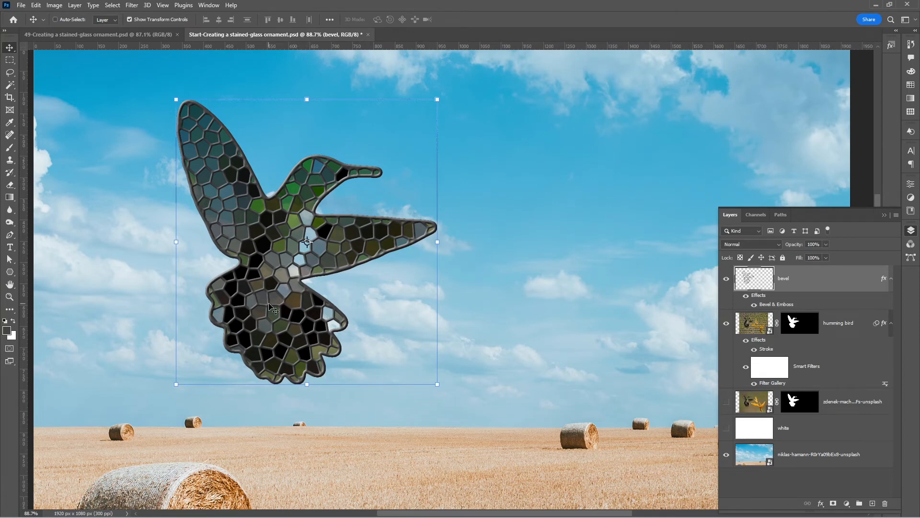
Set the blending mode of the humming bird layer's Filter Gallery smart filter to Screen.
{"action": "double_click", "coordinate": [886, 388]}
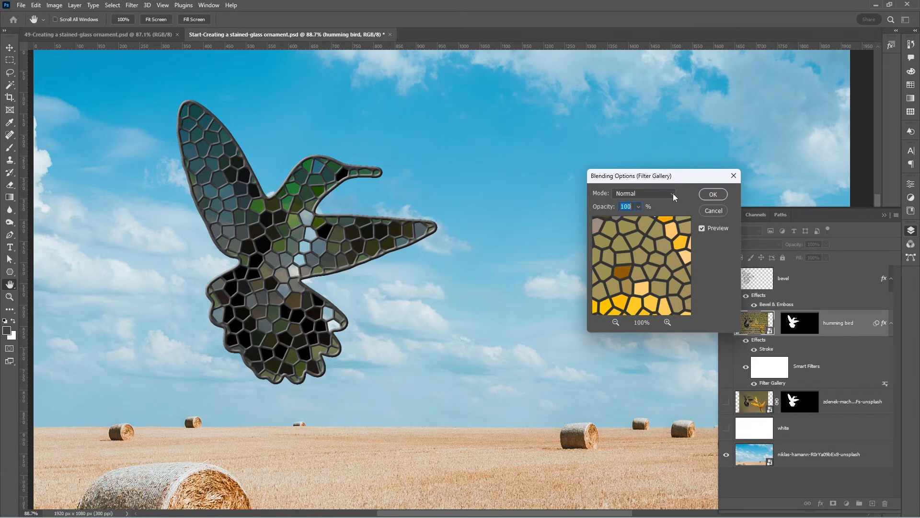
{"action": "left_click", "coordinate": [673, 194]}
{"action": "left_click", "coordinate": [634, 287]}
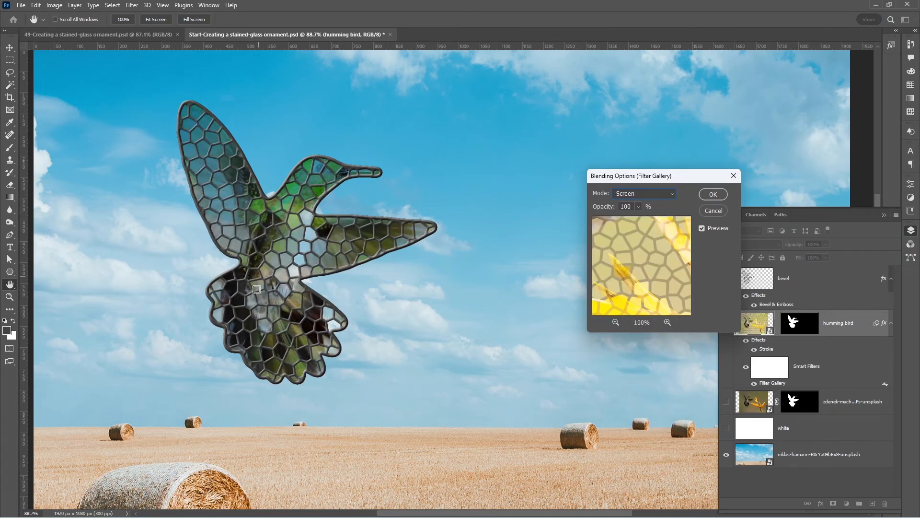
{"action": "left_click", "coordinate": [713, 196]}
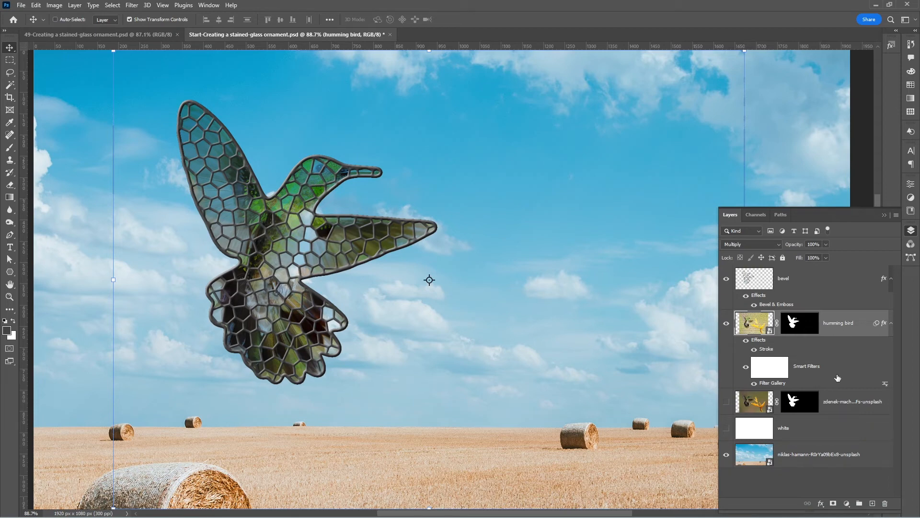
Add a Hue/Saturation adjustment clipped to the humming bird layer with Saturation +70 and Hue -20.
{"action": "left_click", "coordinate": [847, 504]}
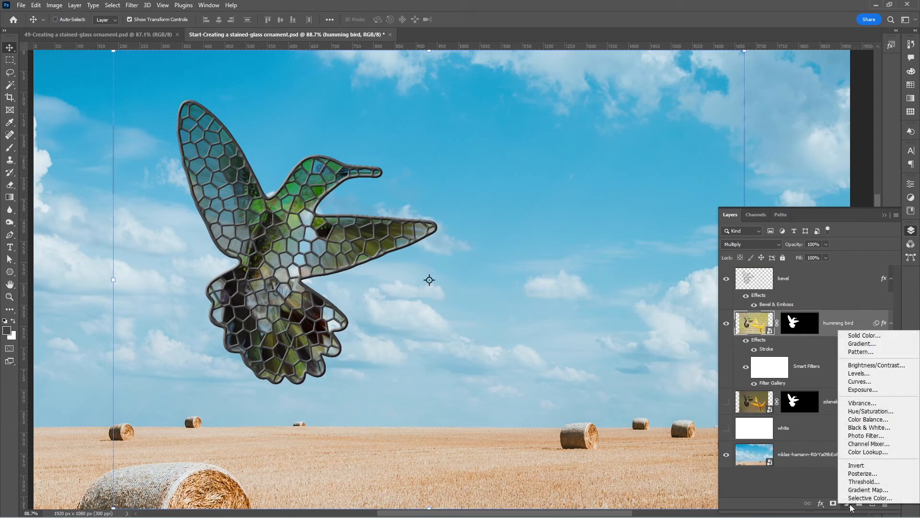
{"action": "left_click", "coordinate": [896, 411]}
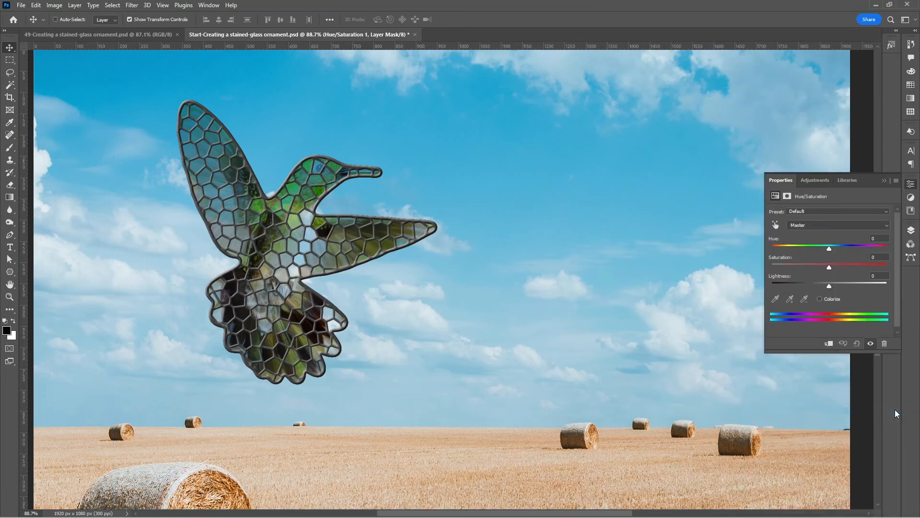
{"action": "left_click", "coordinate": [829, 344]}
{"action": "type", "text": "70"}
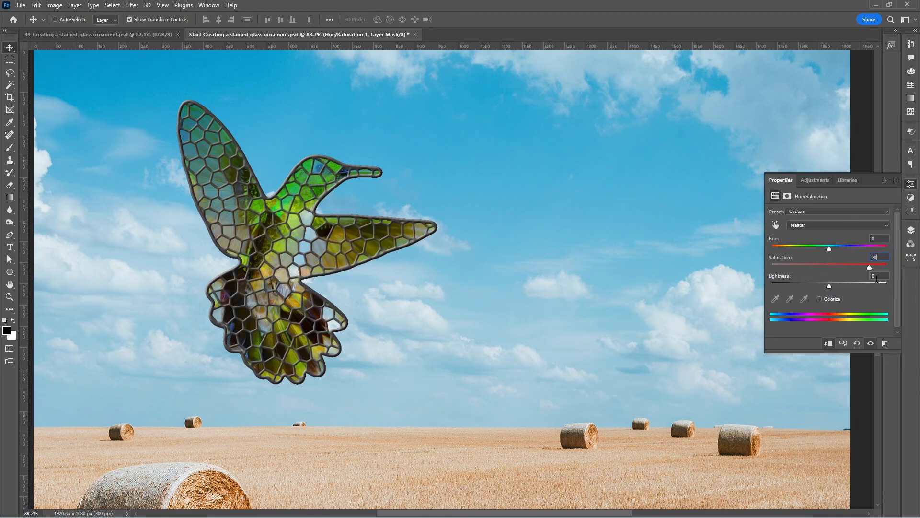
{"action": "double_click", "coordinate": [879, 238]}
{"action": "type", "text": "-35"}
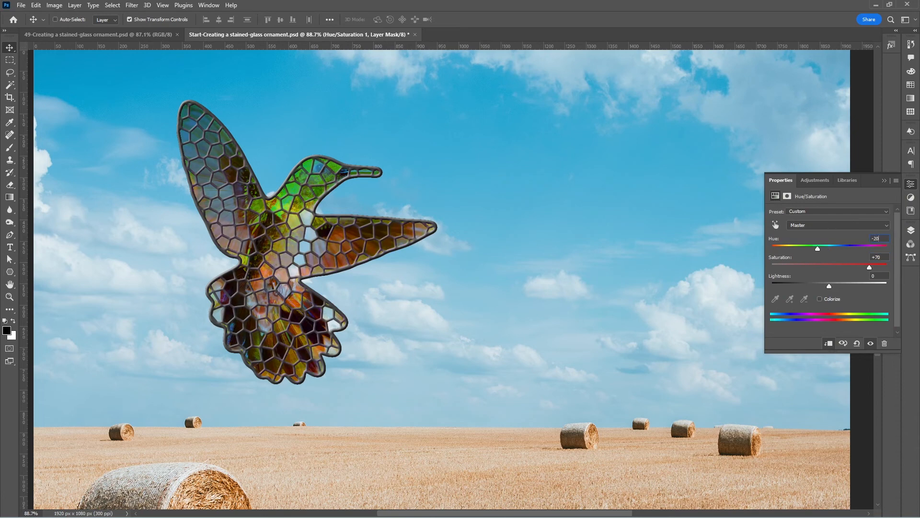
{"action": "left_click", "coordinate": [884, 180]}
Show the image in full screen mode to review the stained-glass humming bird against the sky.
{"action": "key", "text": "ctrl+plus"}
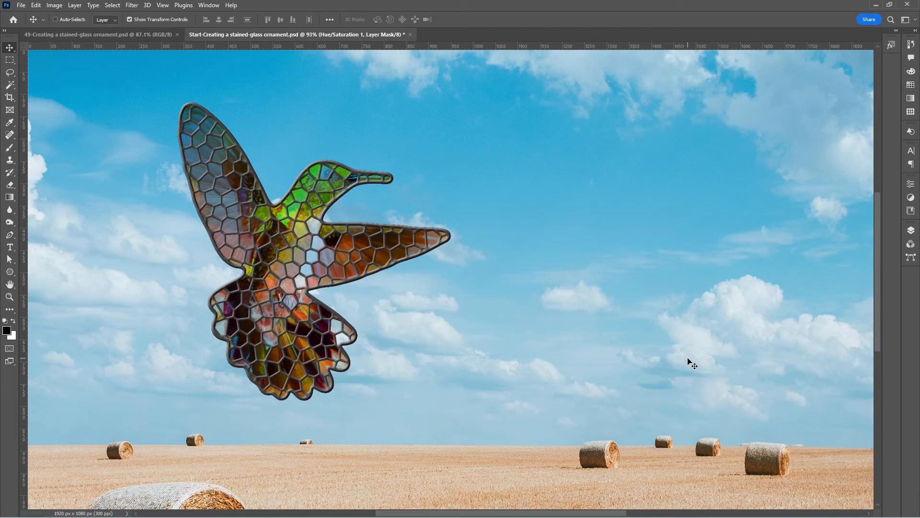
{"action": "key", "text": "f"}
{"action": "key", "text": "f"}
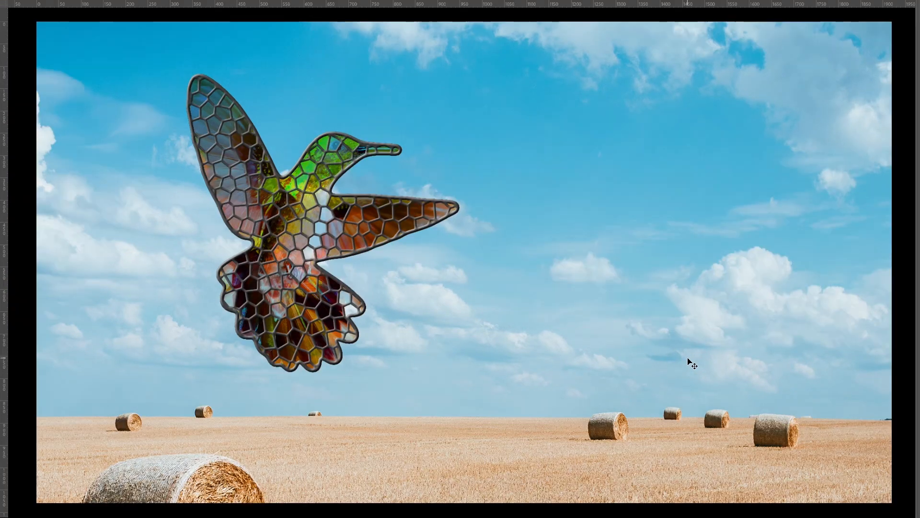